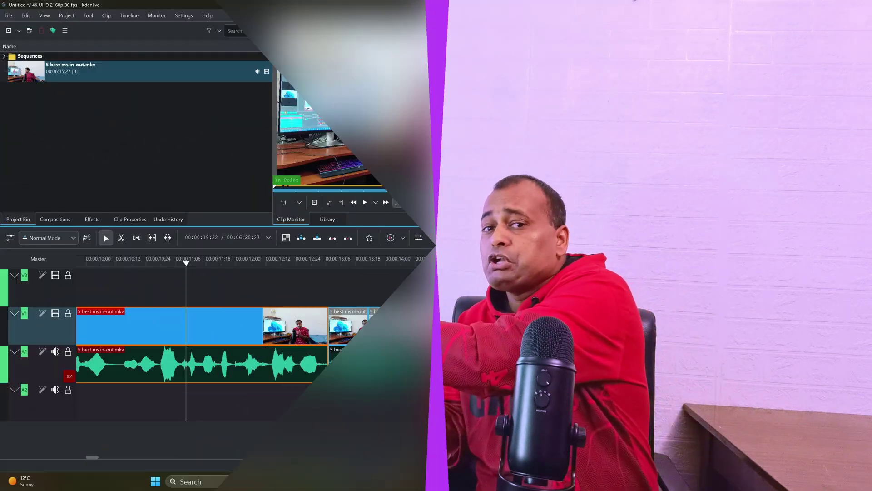
# Show the object mask controls for the selected clip and briefly play the project in the project monitor
pyautogui.click(817, 236)
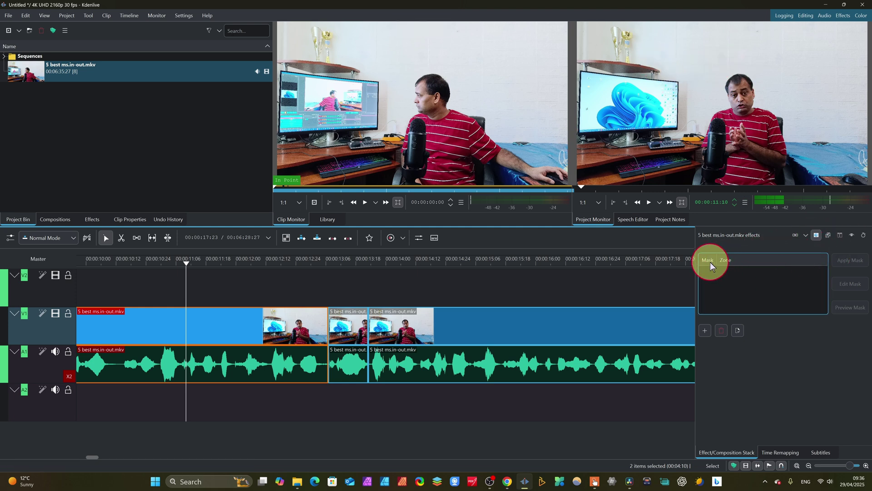
pyautogui.click(742, 121)
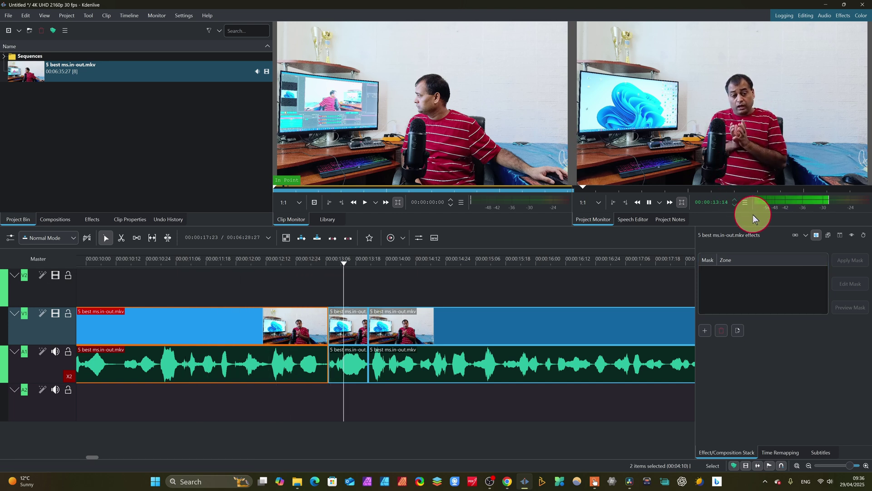
pyautogui.press('space')
pyautogui.click(730, 263)
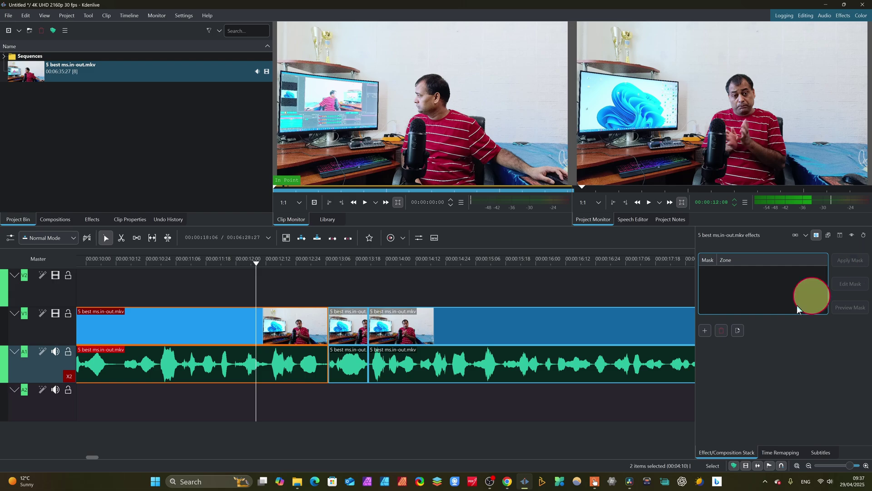
# Switch to Chrome, look over the Kdenlive download page and go back to the 25.04.0 release notes
pyautogui.click(508, 481)
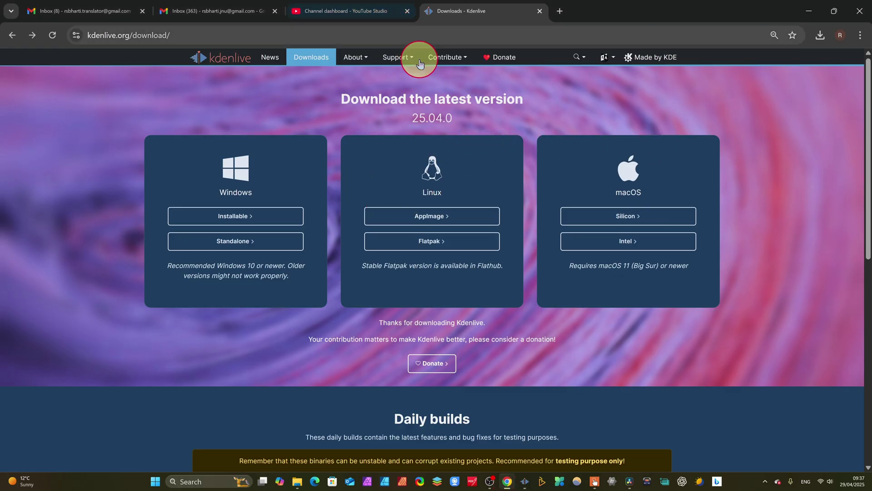
pyautogui.scroll(-5, 450, 245)
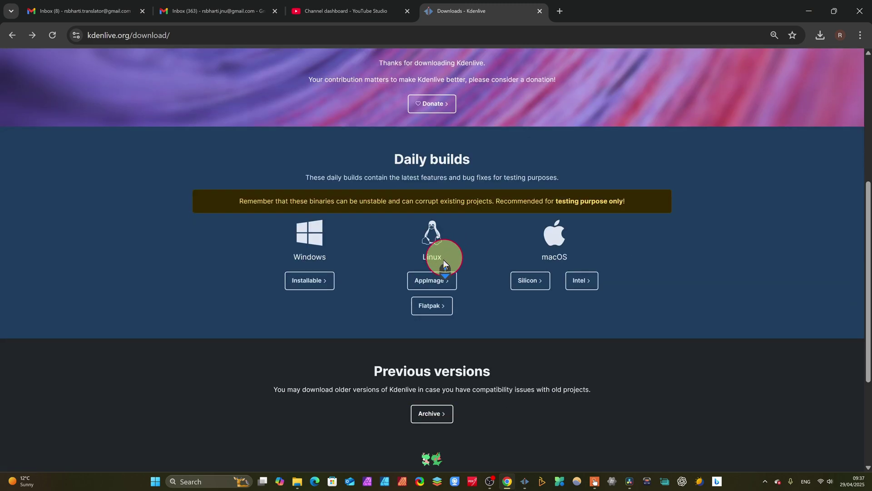
pyautogui.hotkey('alt', 'Left')
pyautogui.click(249, 398)
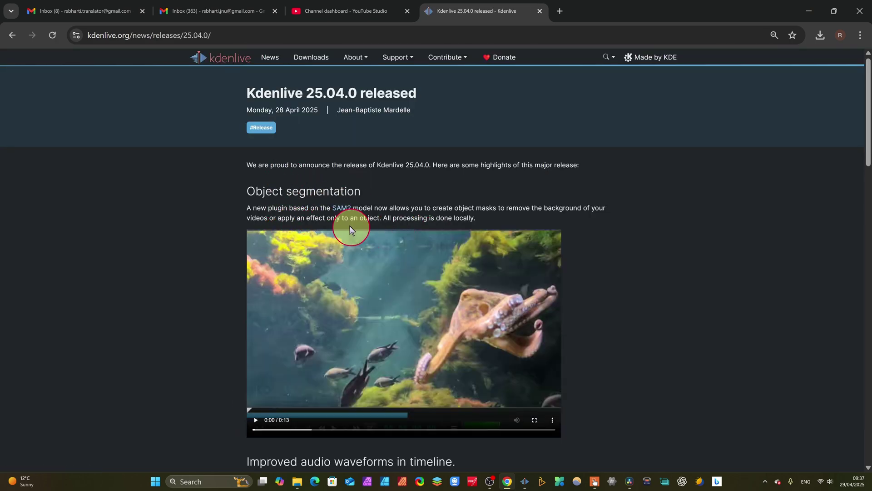
# Play part of the Object segmentation demo video and look through the remaining Kdenlive 25.04.0 release highlights
pyautogui.click(257, 421)
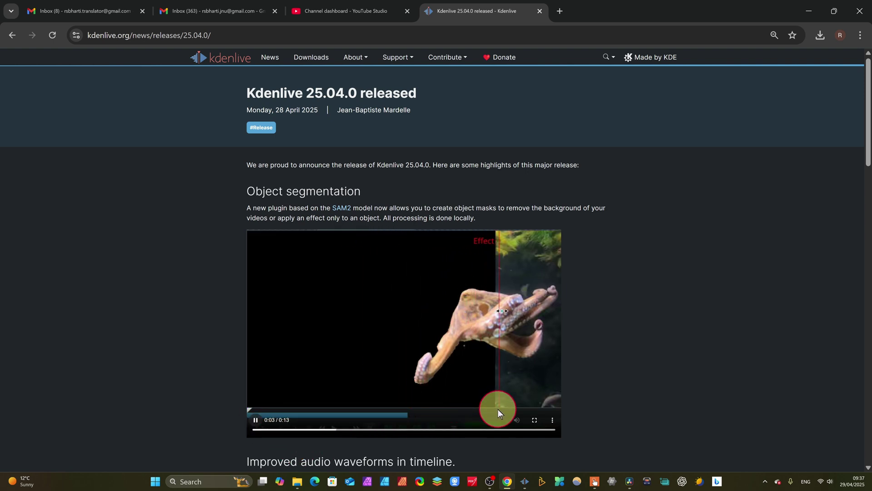
pyautogui.click(253, 421)
pyautogui.scroll(-5, 482, 355)
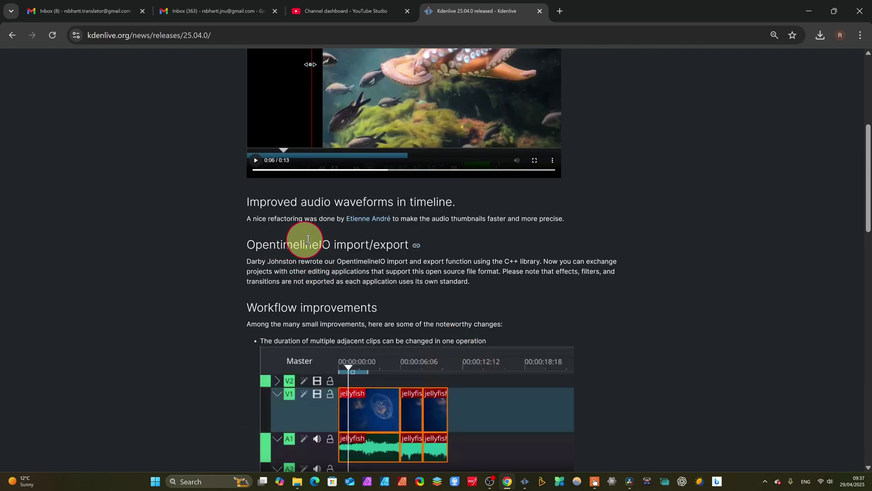
pyautogui.scroll(-3, 378, 277)
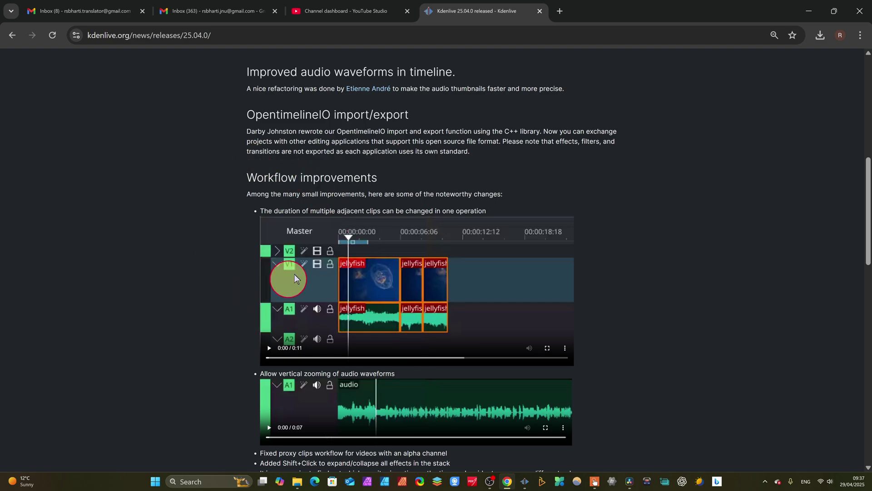
pyautogui.scroll(-8, 361, 310)
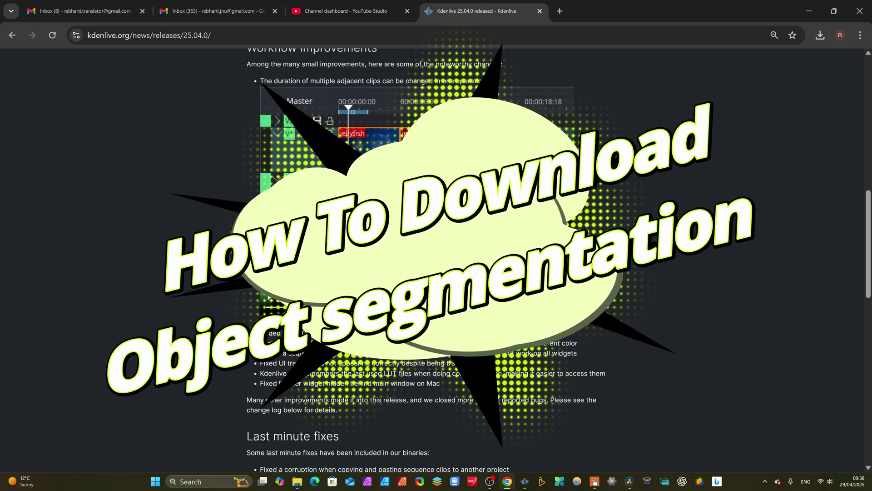
pyautogui.scroll(9, 358, 349)
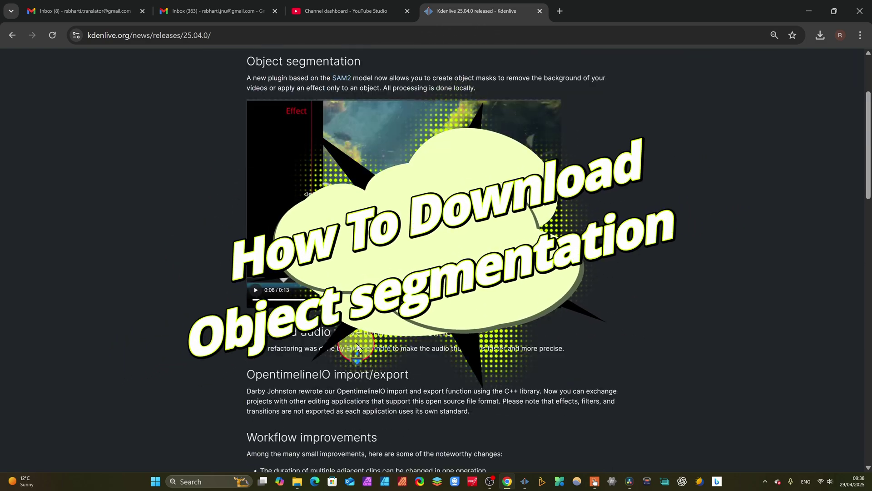
pyautogui.scroll(3, 357, 349)
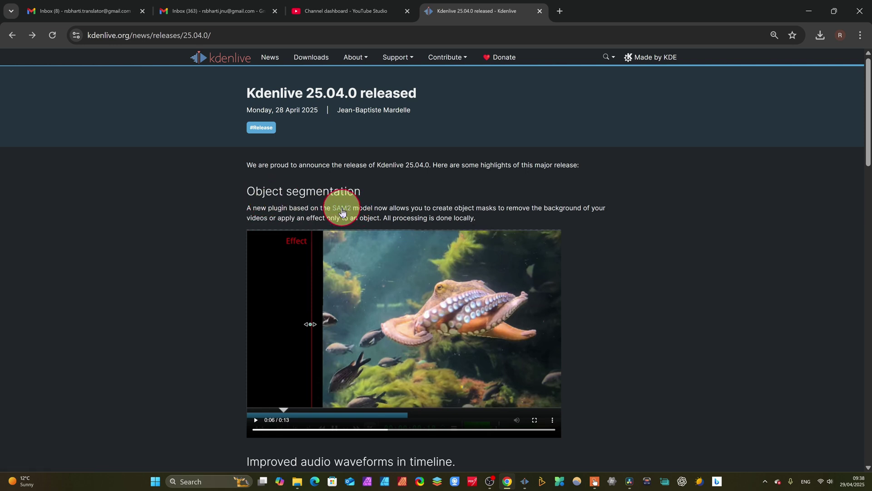
# Open the SAM2 repository linked in the release notes and read its README down to Download Checkpoints
pyautogui.click(339, 208)
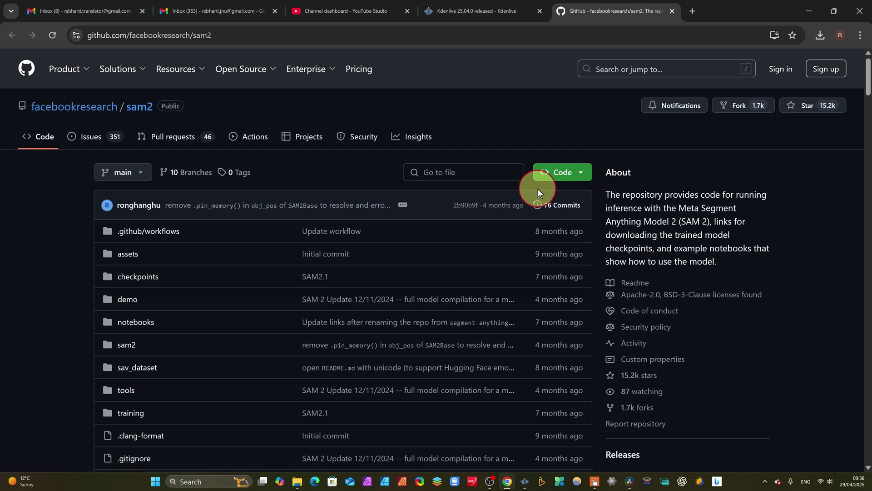
pyautogui.scroll(-15, 535, 203)
pyautogui.scroll(10, 289, 244)
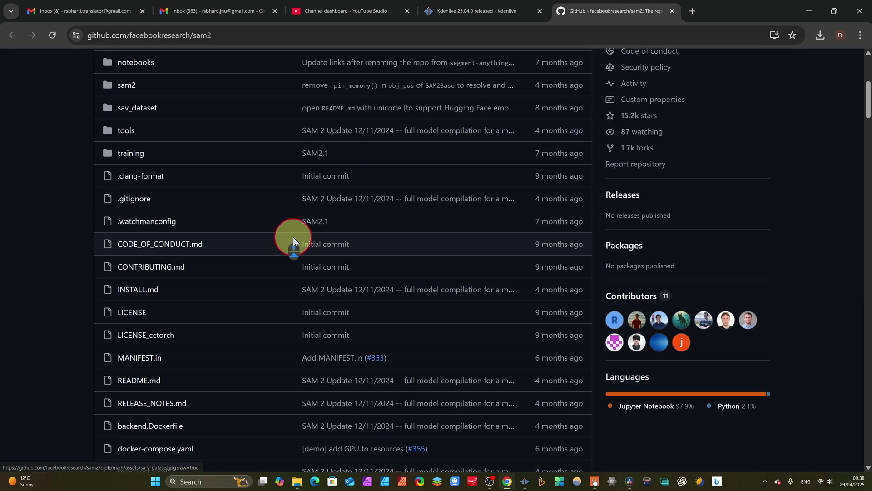
pyautogui.scroll(-5, 293, 238)
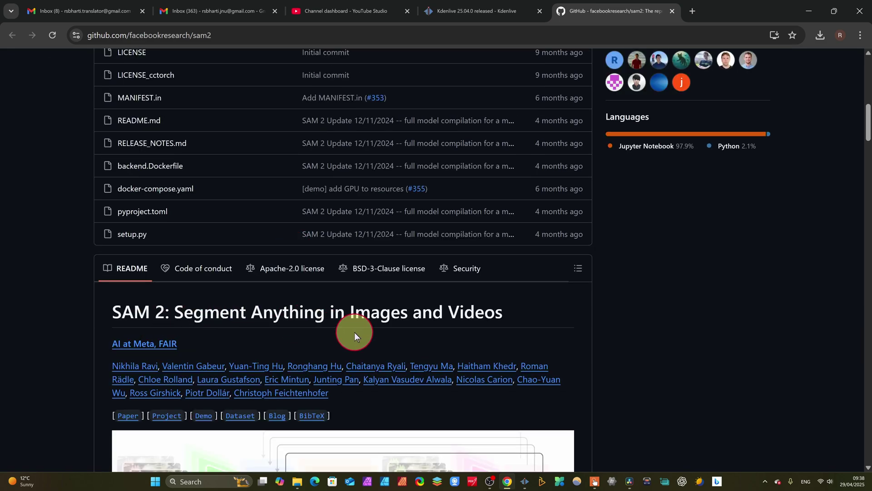
pyautogui.scroll(-5, 364, 329)
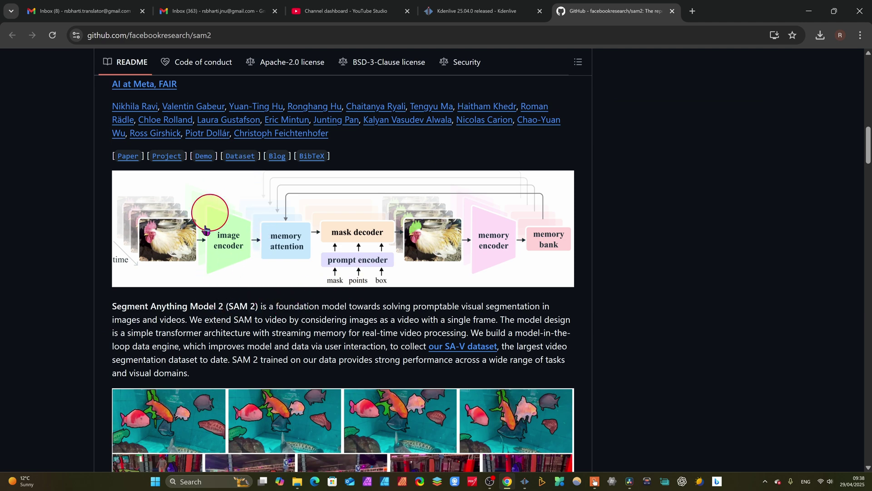
pyautogui.scroll(-15, 134, 194)
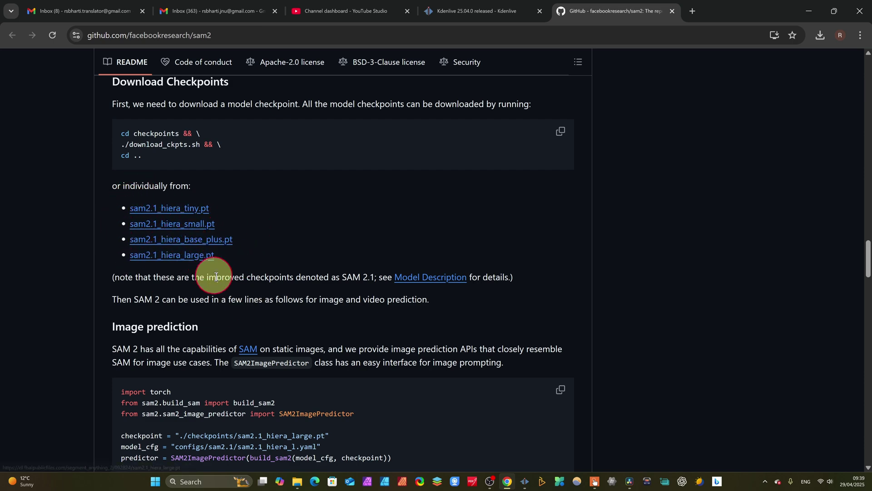
# Examine the SAM 2 checkpoint downloads, the image and video prediction examples, and the model description tables
pyautogui.scroll(-3, 252, 282)
pyautogui.scroll(3, 386, 171)
pyautogui.scroll(-10, 252, 328)
pyautogui.scroll(10, 259, 306)
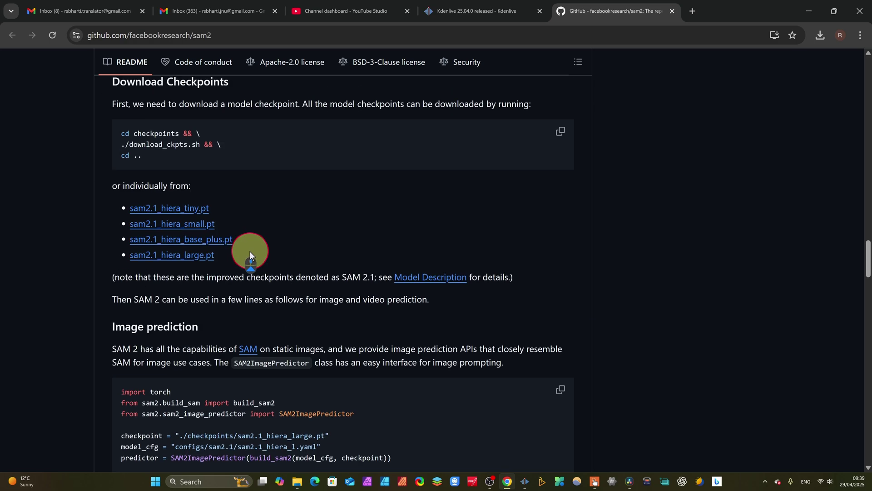
pyautogui.scroll(-3, 268, 305)
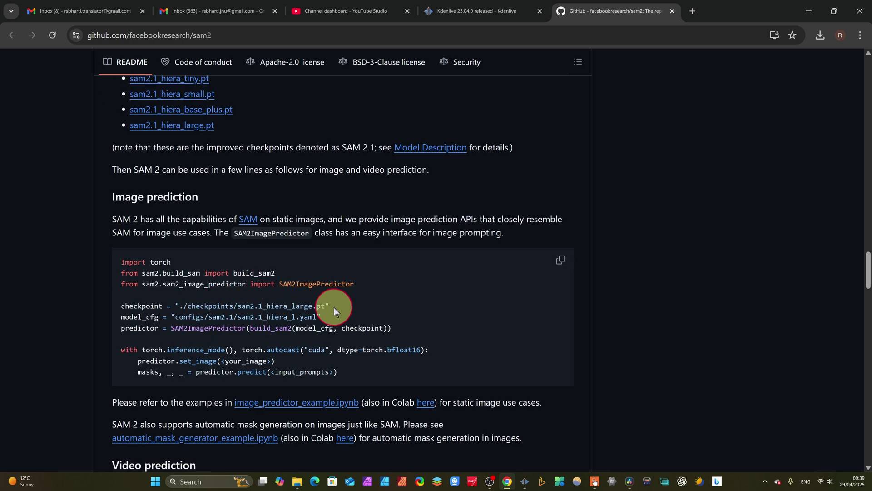
pyautogui.scroll(-3, 227, 318)
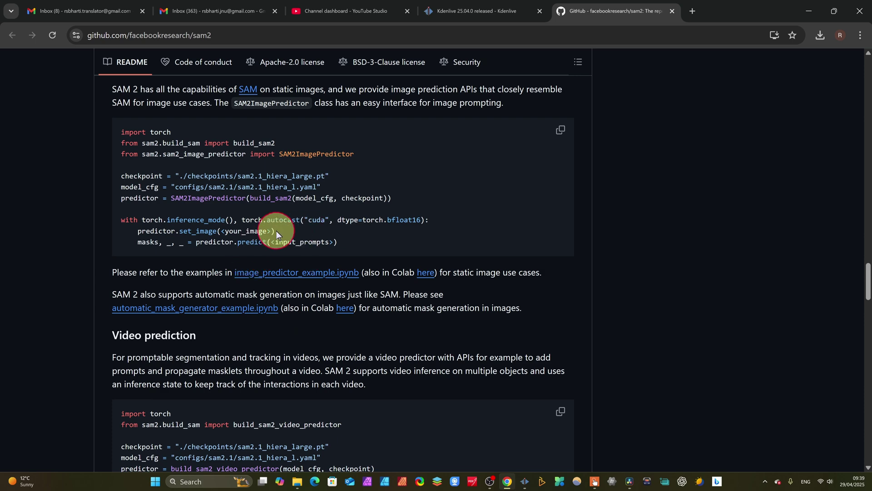
pyautogui.scroll(-6, 467, 336)
pyautogui.scroll(-6, 368, 351)
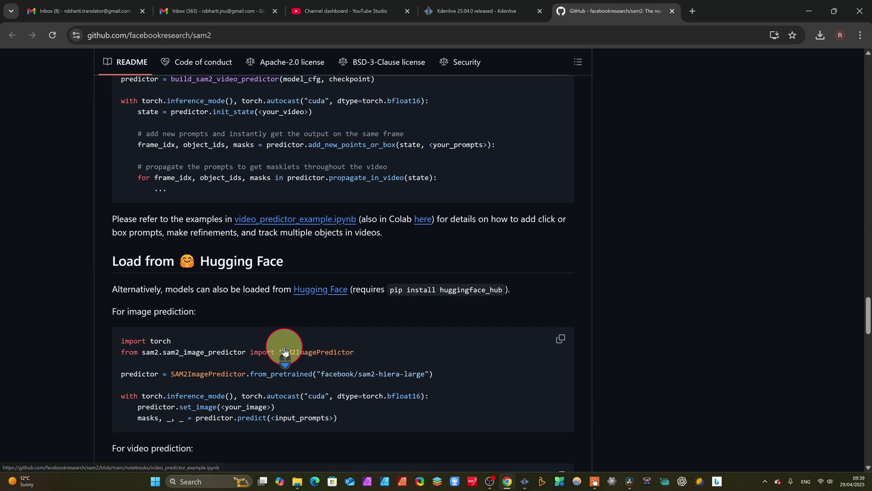
pyautogui.scroll(-9, 407, 288)
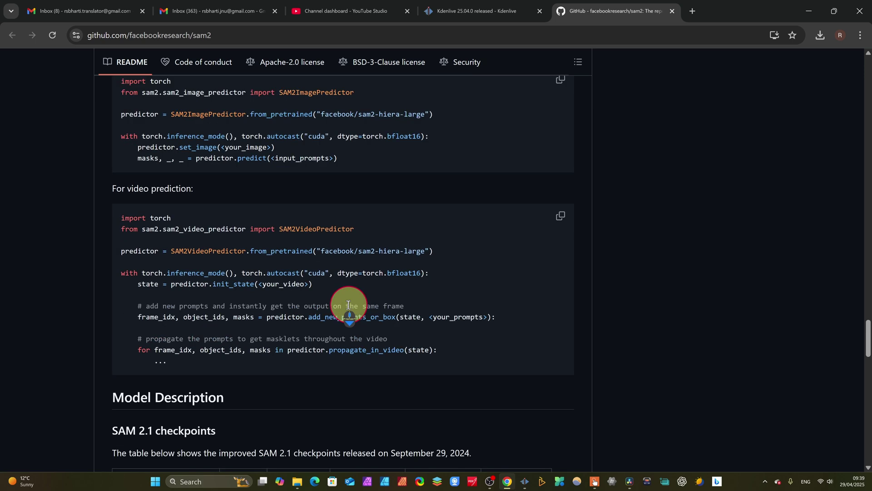
pyautogui.scroll(-12, 106, 305)
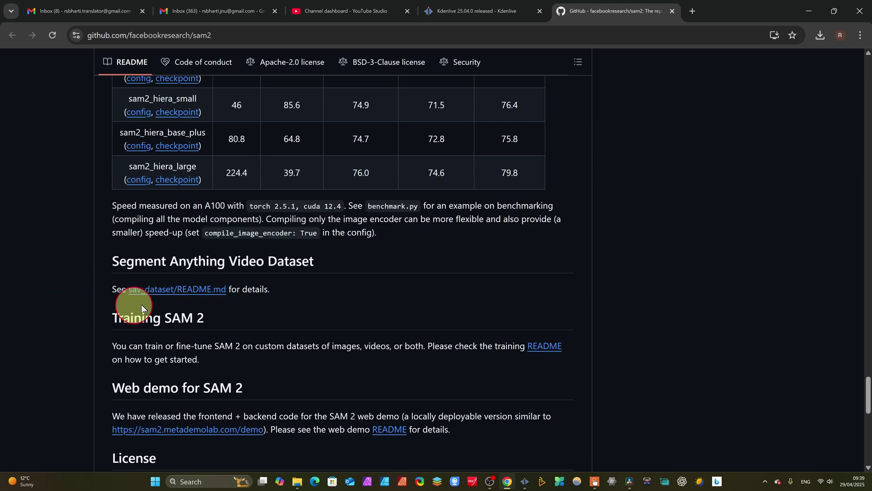
# Highlight the git clone and pip install commands in the README's Installation section and open the linked PyTorch instructions
pyautogui.scroll(20, 313, 323)
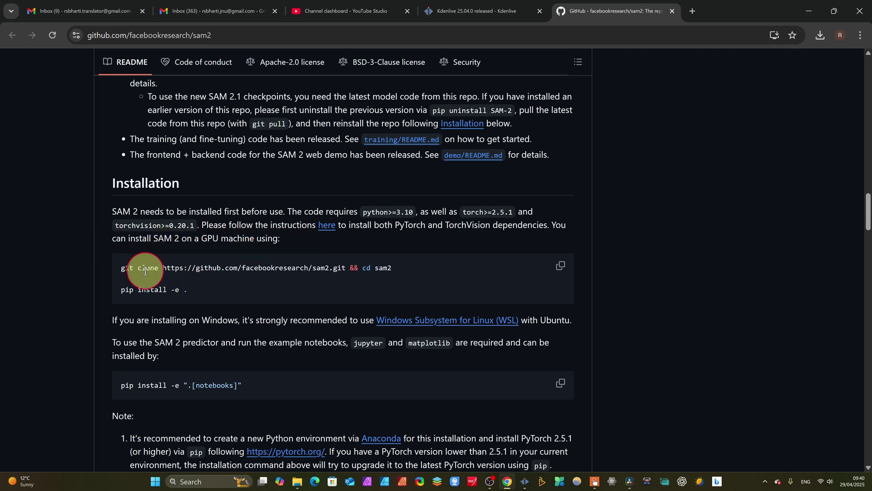
pyautogui.moveTo(122, 269)
pyautogui.mouseDown()
pyautogui.moveTo(204, 263)
pyautogui.moveTo(410, 280)
pyautogui.moveTo(138, 292)
pyautogui.moveTo(226, 297)
pyautogui.mouseUp()
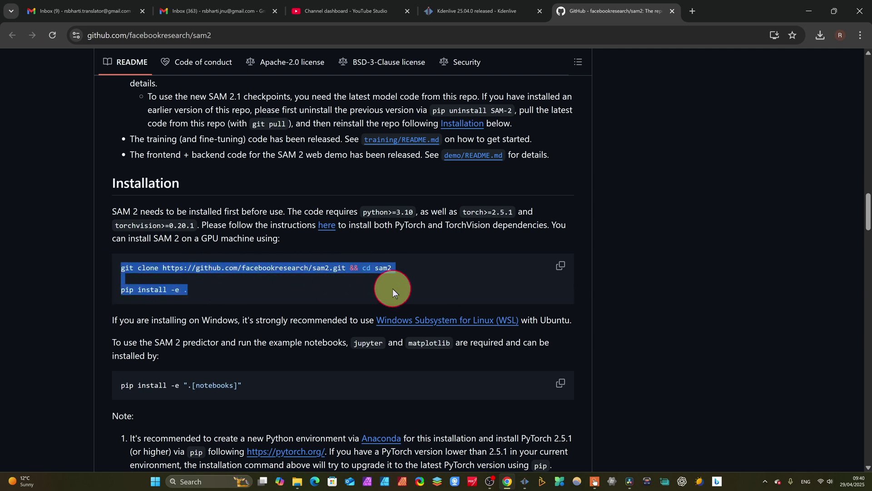
pyautogui.click(474, 274)
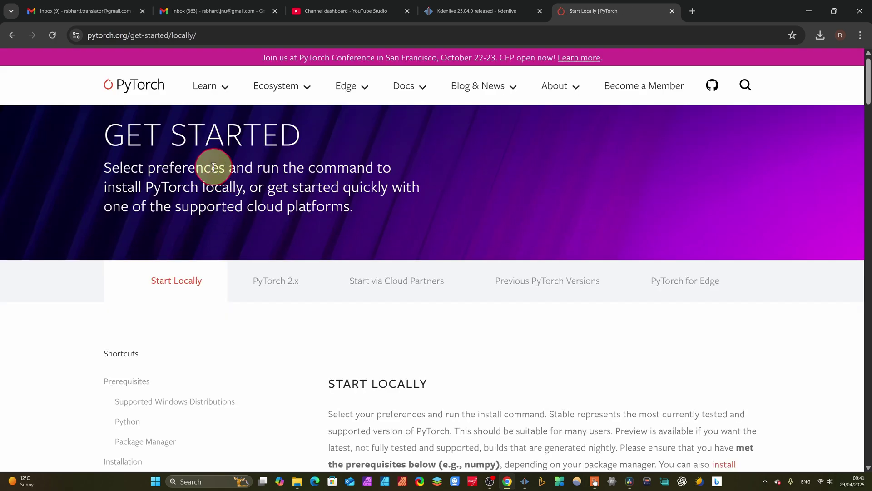
# Review PyTorch's local install options and the Windows and Python prerequisites on the Get Started page
pyautogui.scroll(-5, 265, 216)
pyautogui.scroll(-3, 266, 216)
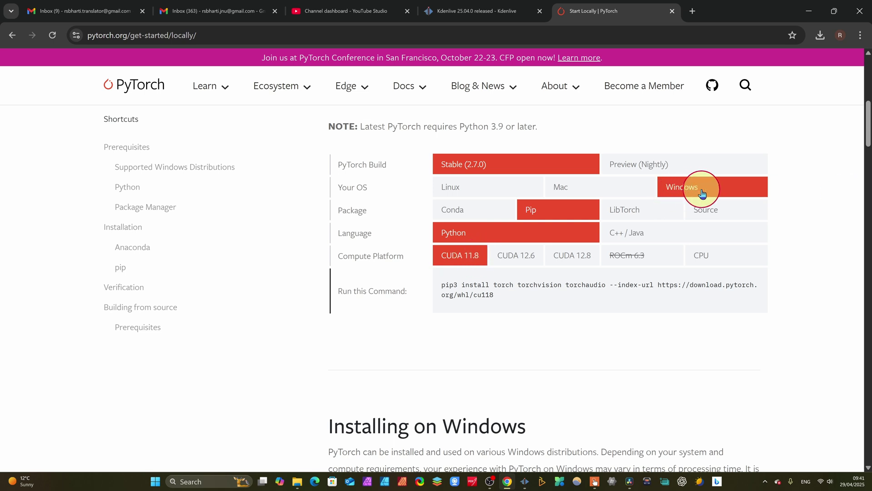
pyautogui.scroll(-14, 477, 378)
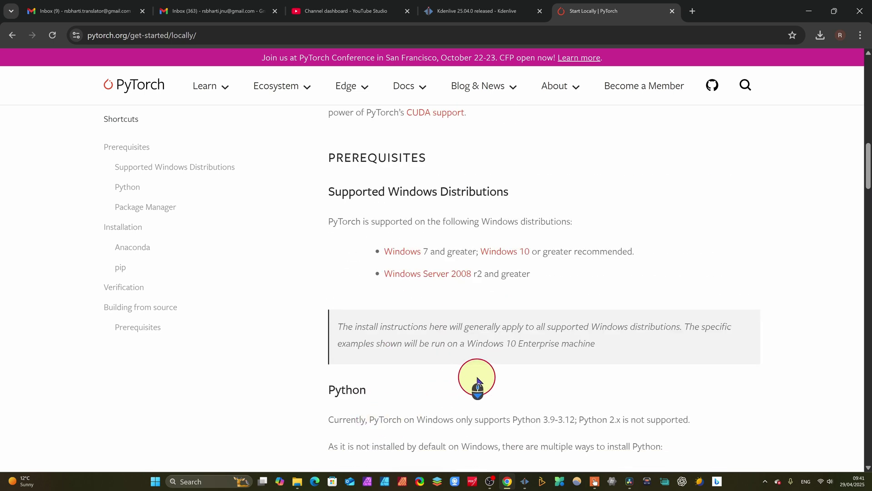
pyautogui.scroll(3, 458, 314)
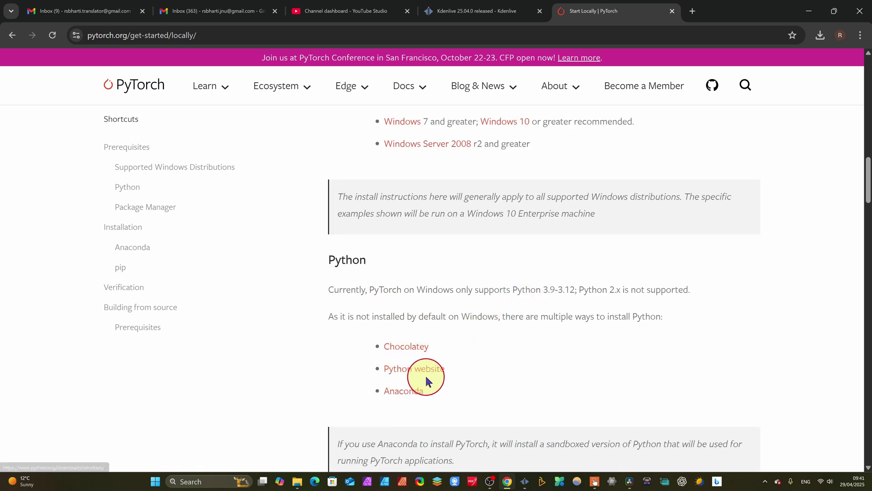
# Follow the Anaconda link in the Python prerequisites, read the sections below and return to the Start Locally install selector
pyautogui.click(399, 395)
pyautogui.scroll(-10, 475, 331)
pyautogui.scroll(-7, 476, 334)
pyautogui.scroll(16, 477, 331)
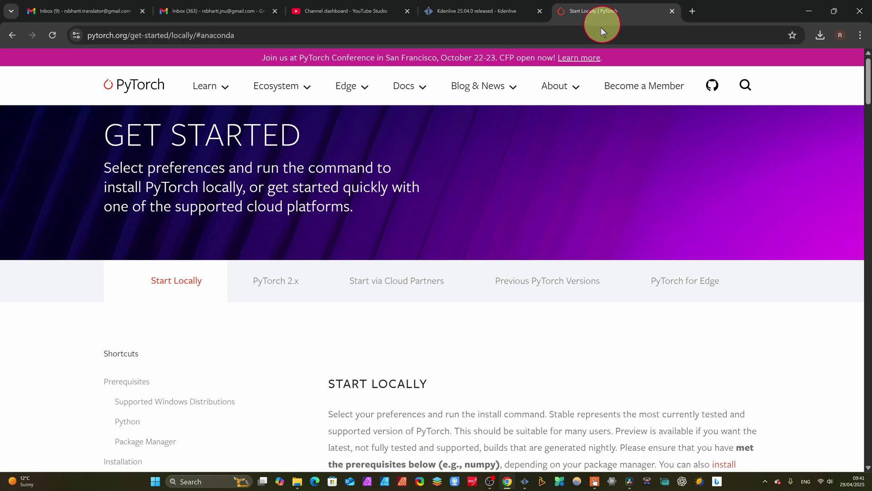
pyautogui.scroll(-6, 485, 345)
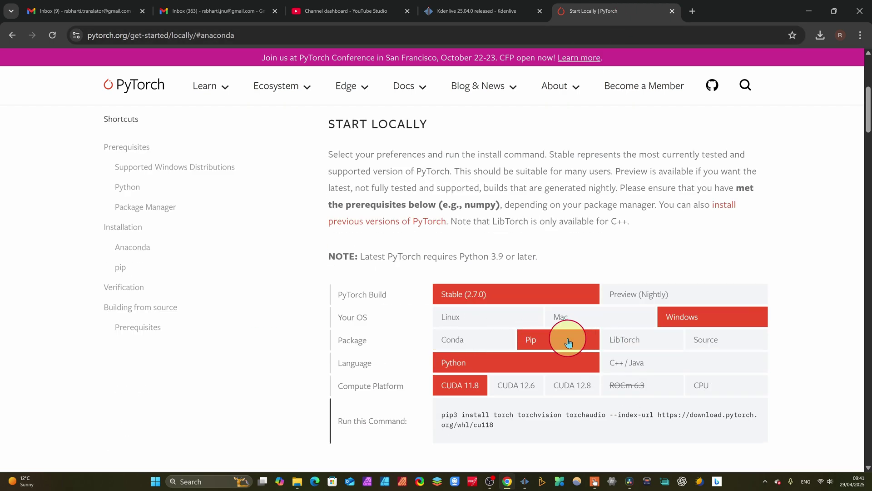
pyautogui.scroll(-3, 568, 339)
pyautogui.scroll(-3, 488, 331)
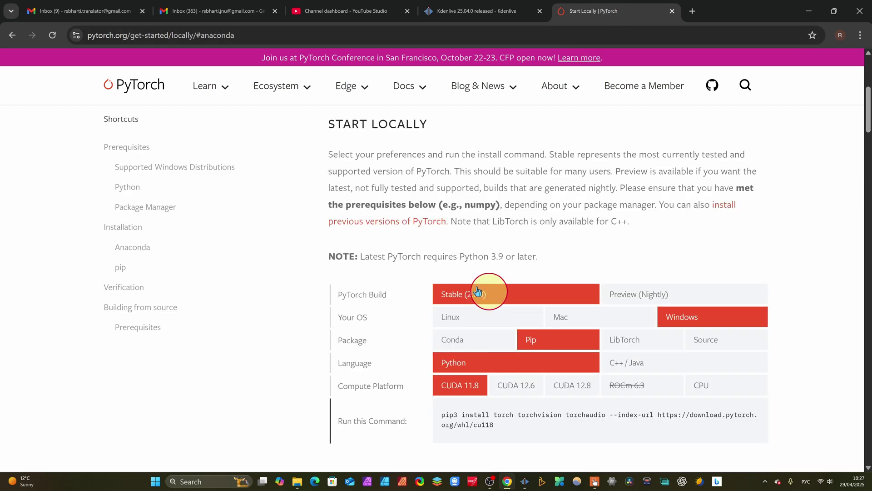
pyautogui.click(688, 299)
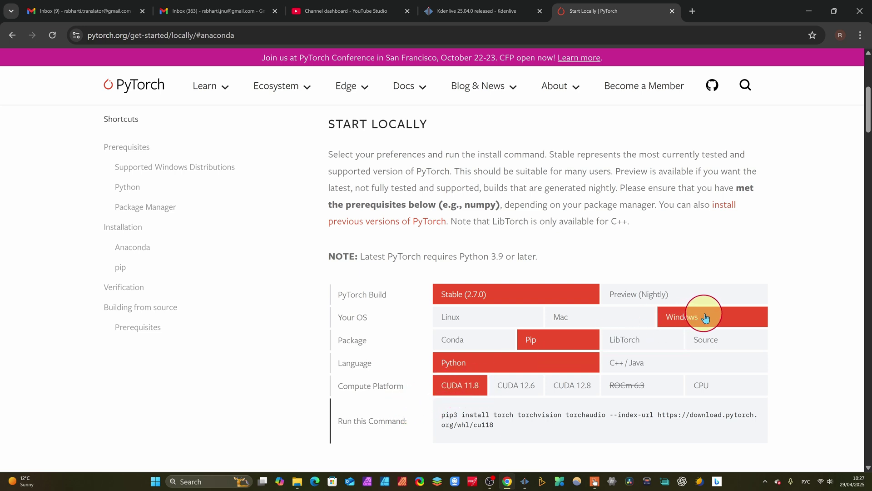
# Return to Kdenlive, select the 5 best ms.in-out.mkv clip on track V1 and show its object mask controls
pyautogui.click(811, 6)
pyautogui.click(179, 343)
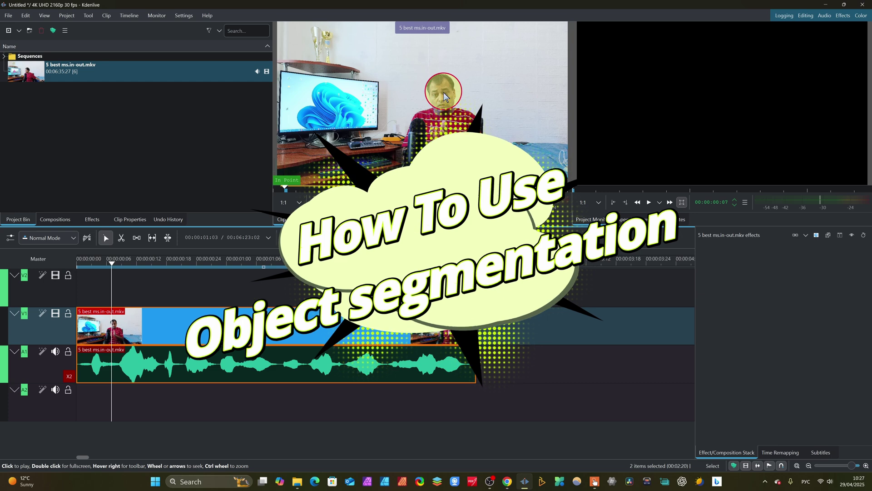
pyautogui.click(816, 236)
pyautogui.click(789, 277)
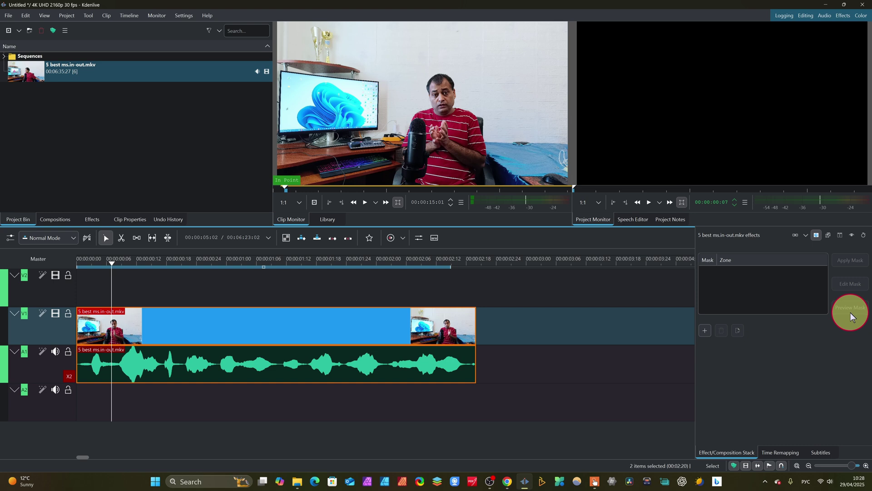
# Start creating a new object mask for the clip and check its frame in full-screen view before returning to the editor
pyautogui.click(705, 331)
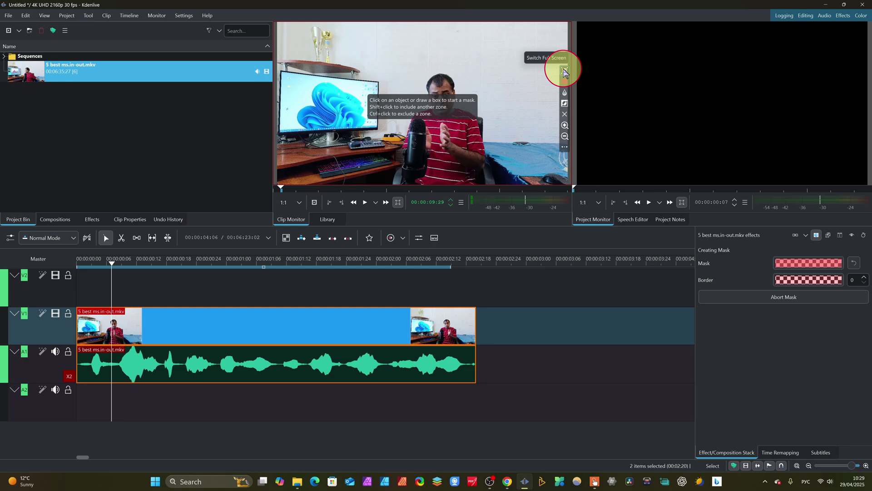
pyautogui.click(564, 71)
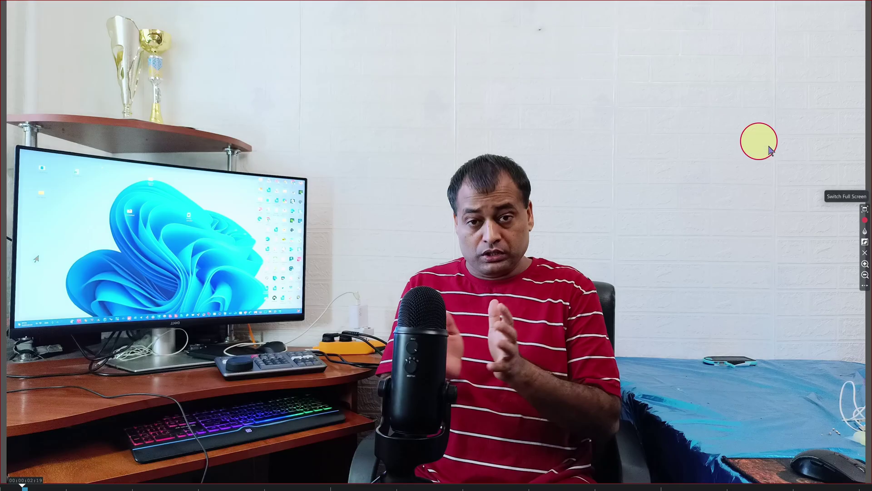
pyautogui.click(862, 220)
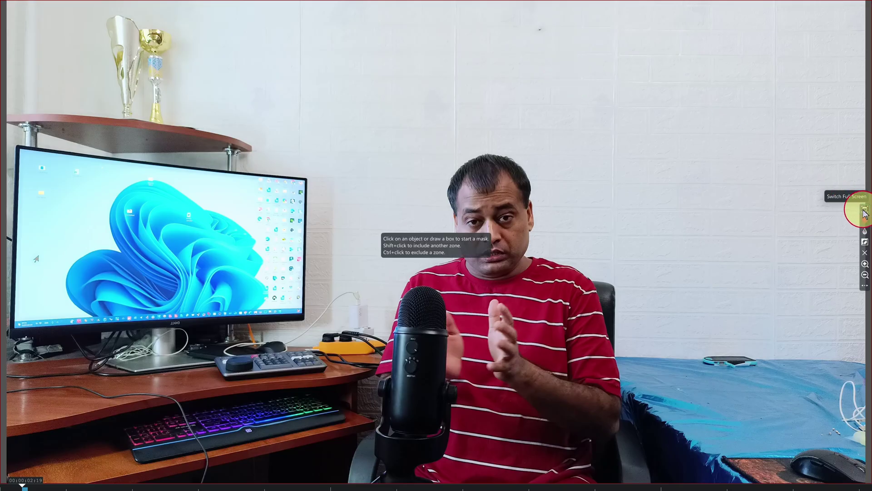
pyautogui.click(864, 211)
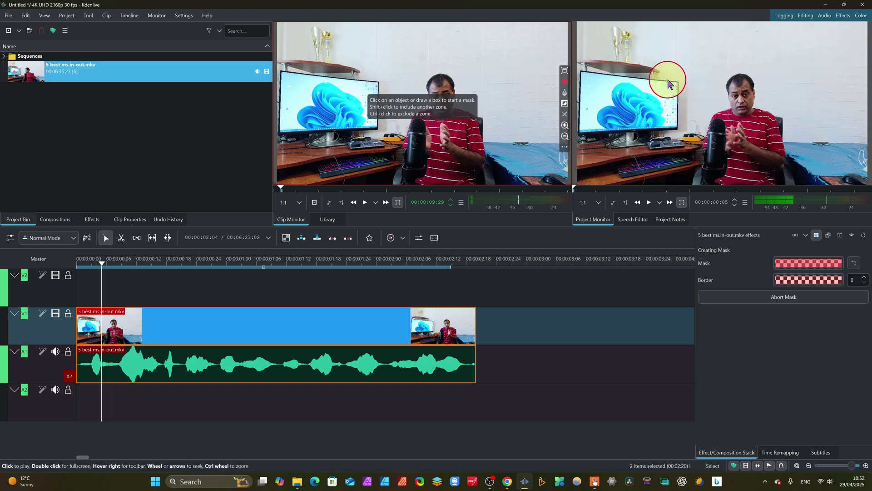
# Try to select the seated man for the mask by drawing boxes over his head and torso
pyautogui.click(564, 85)
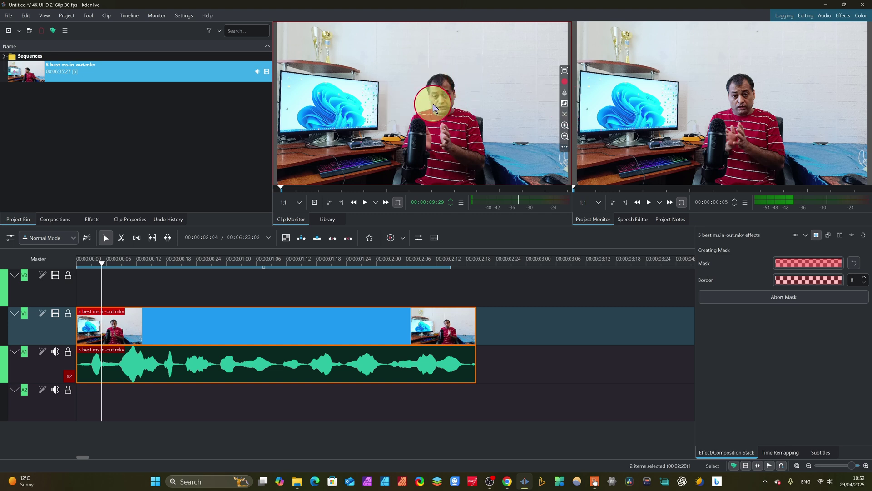
pyautogui.moveTo(430, 93); pyautogui.dragTo(454, 184)
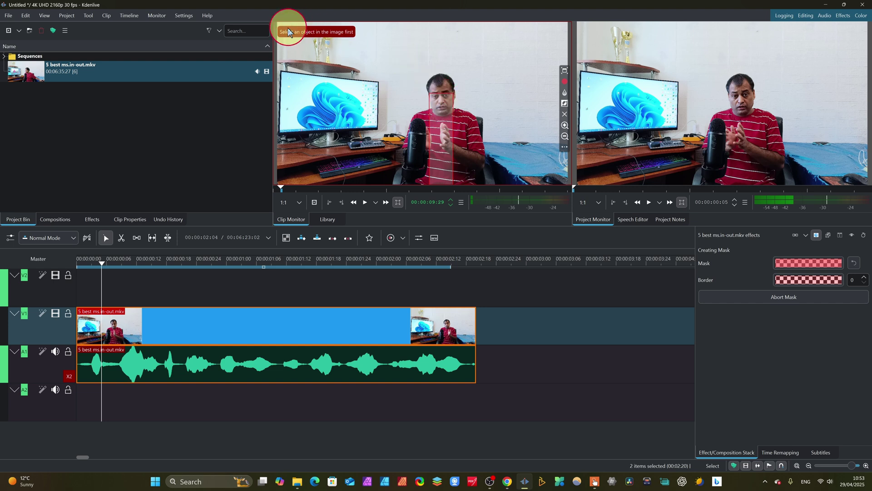
pyautogui.click(464, 134)
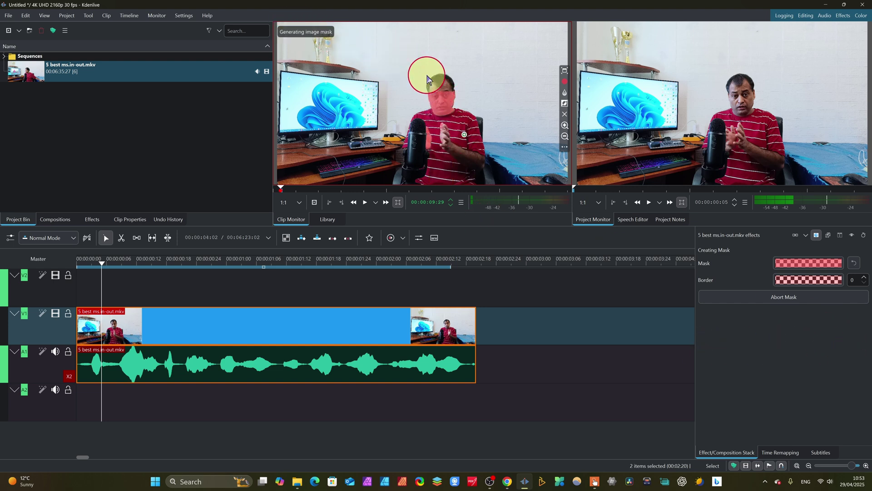
pyautogui.moveTo(427, 75); pyautogui.dragTo(463, 168)
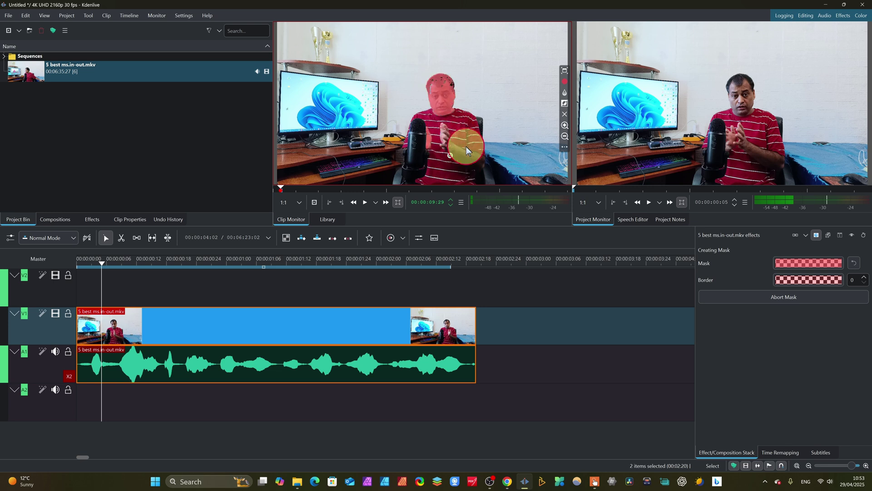
pyautogui.moveTo(448, 133); pyautogui.dragTo(478, 173)
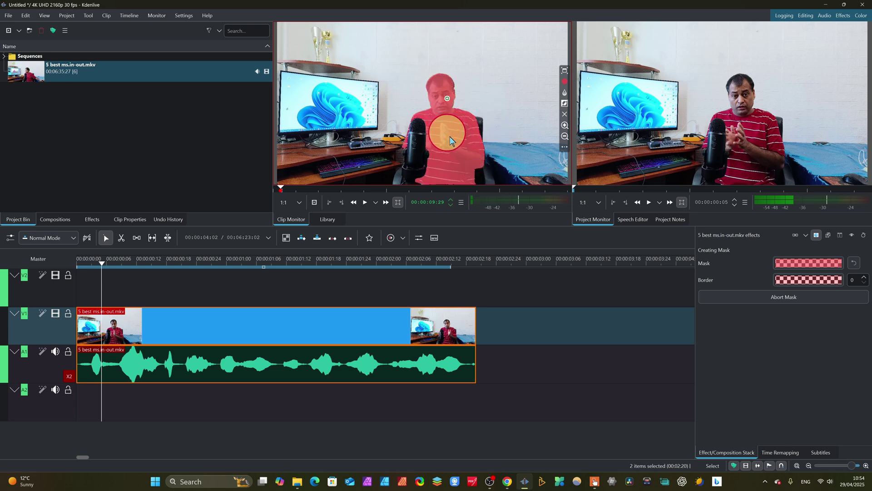
# Pick points on the seated man's face and shirt as the mask object and generate the mask
pyautogui.click(448, 99)
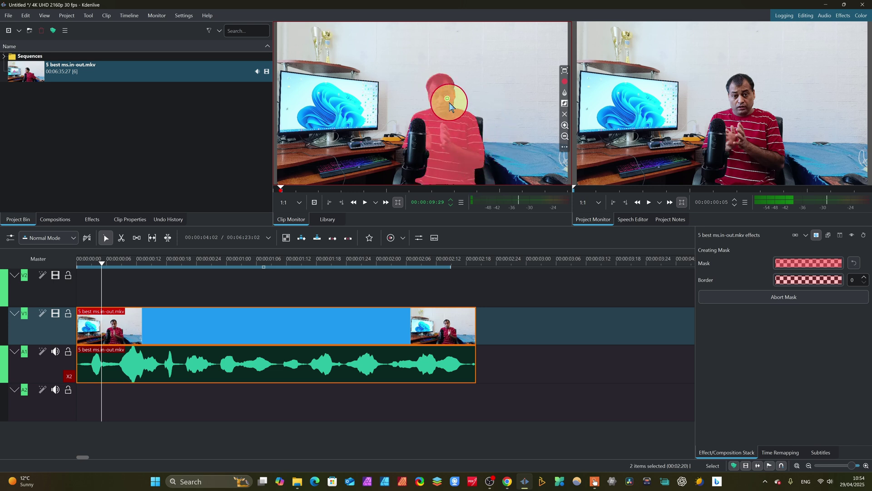
pyautogui.click(460, 152)
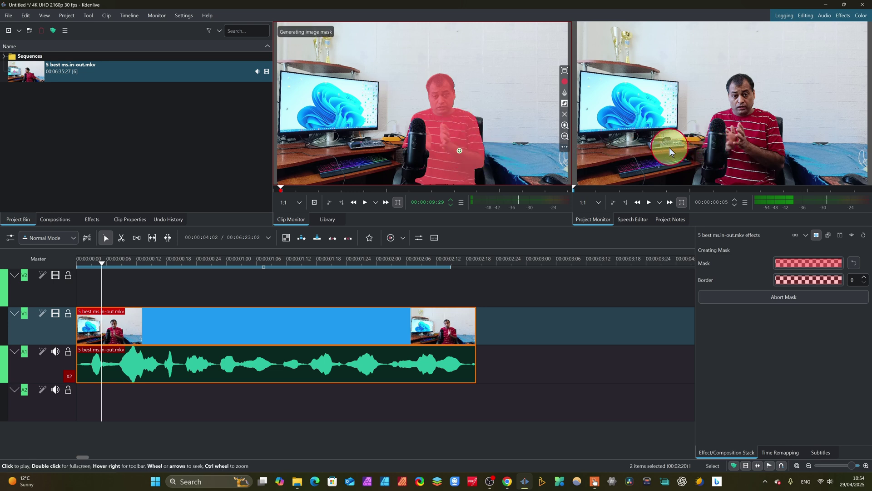
pyautogui.click(462, 124)
pyautogui.click(567, 83)
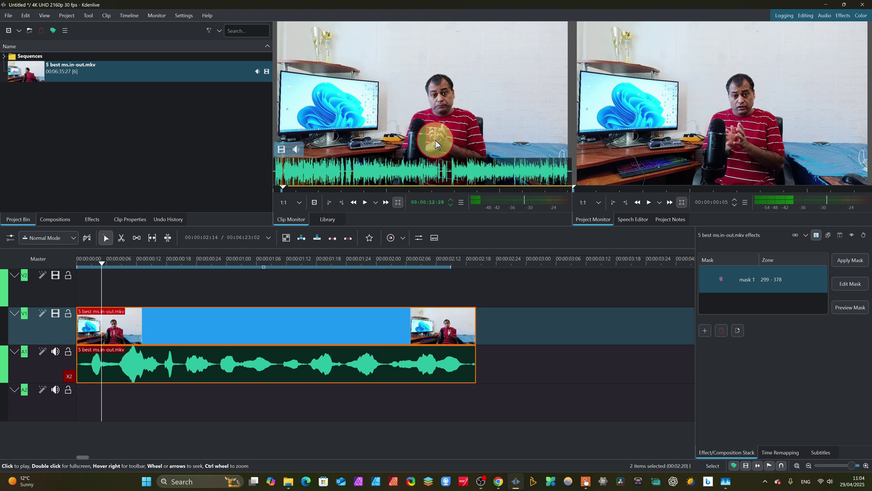
# Reopen mask 1 for editing and pick a new selection point on the seated man's torso
pyautogui.click(310, 334)
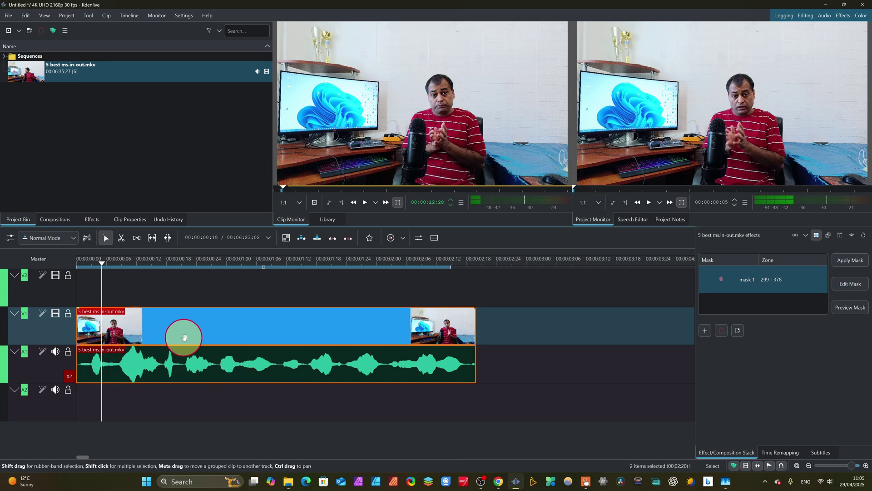
pyautogui.click(851, 264)
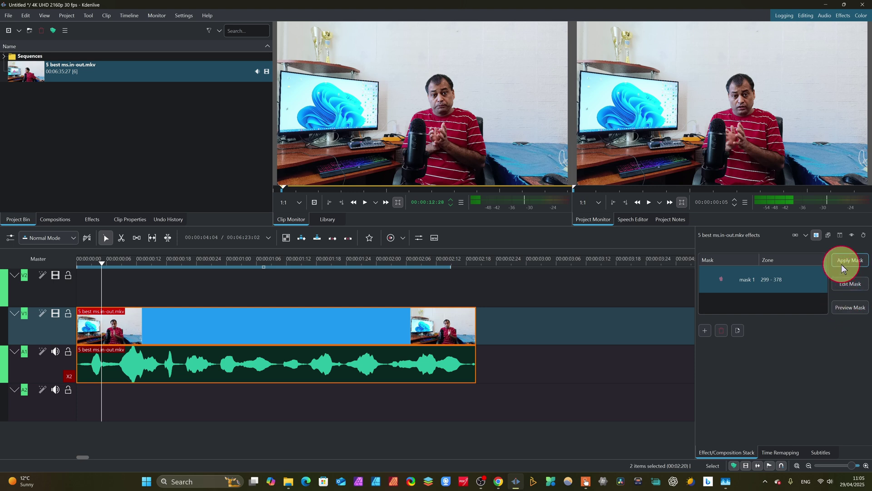
pyautogui.click(719, 285)
pyautogui.doubleClick(718, 282)
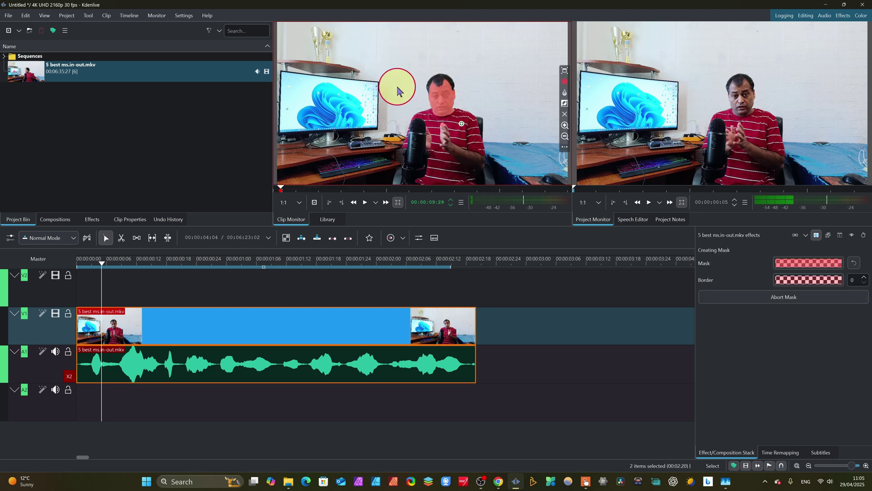
pyautogui.click(453, 143)
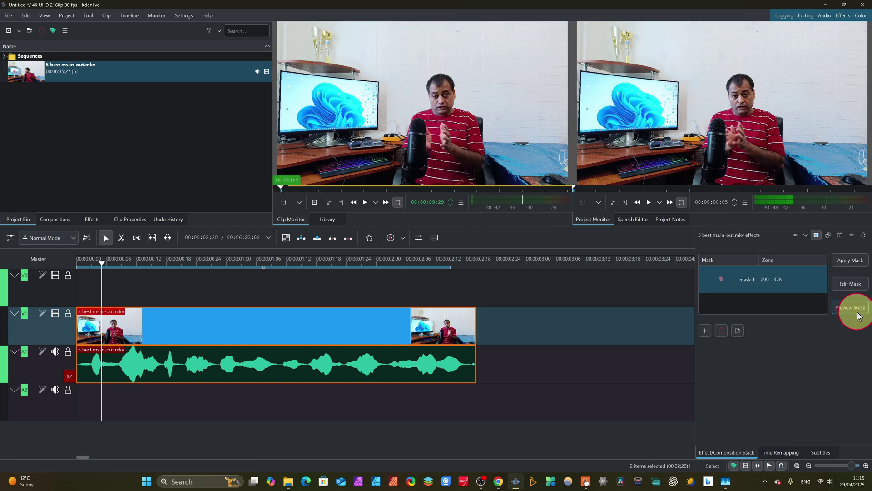
# Apply mask 1 to the clip on track V1 and show the resulting Shape Alpha effect's settings
pyautogui.click(771, 291)
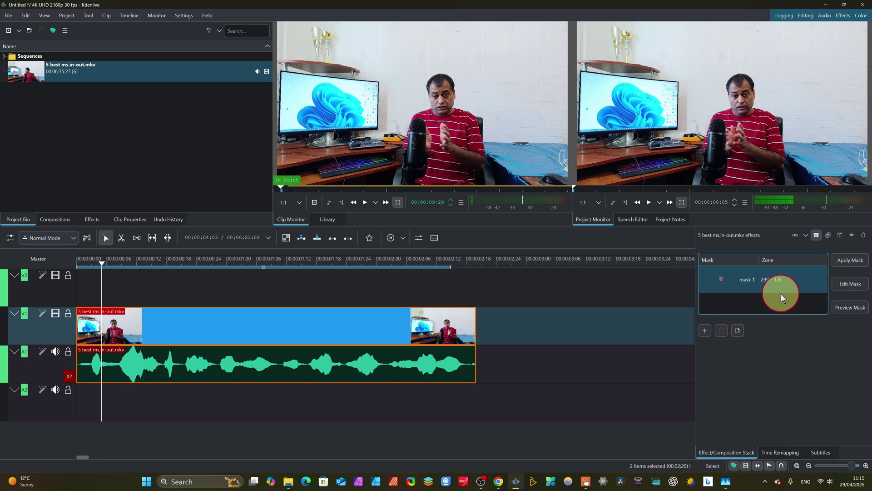
pyautogui.click(846, 260)
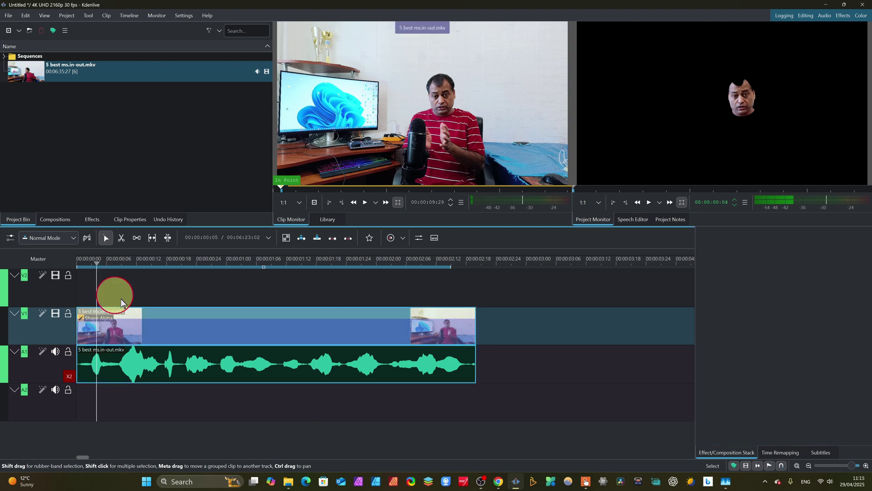
pyautogui.click(323, 328)
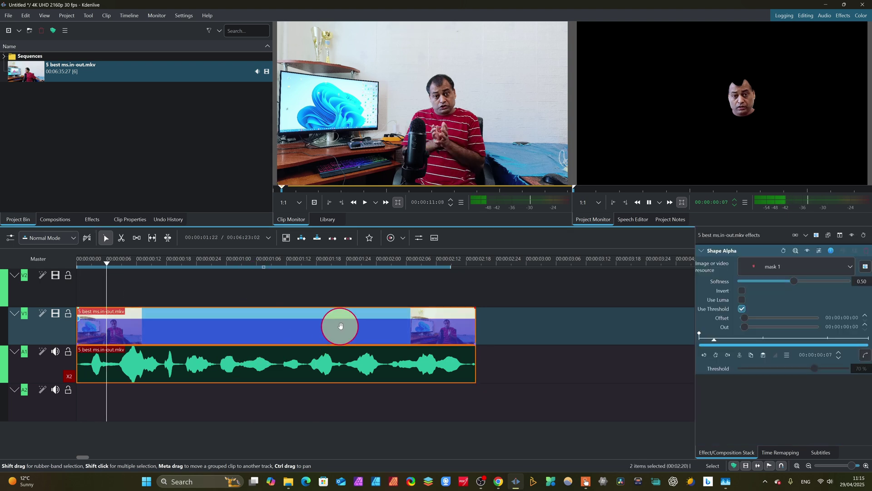
# Play the masked clip in the project monitor from several timeline positions to check the cutout
pyautogui.click(368, 325)
pyautogui.moveTo(759, 86)
pyautogui.mouseDown()
pyautogui.moveTo(821, 86)
pyautogui.moveTo(755, 87)
pyautogui.mouseUp()
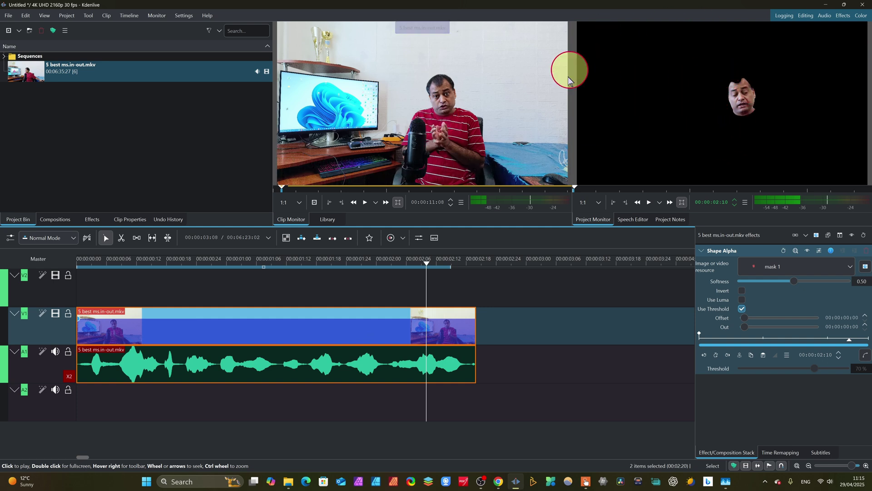
pyautogui.click(165, 310)
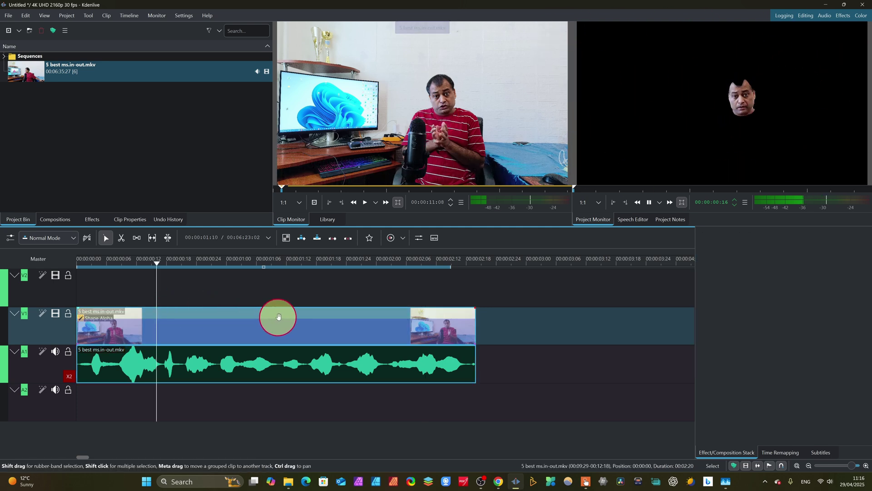
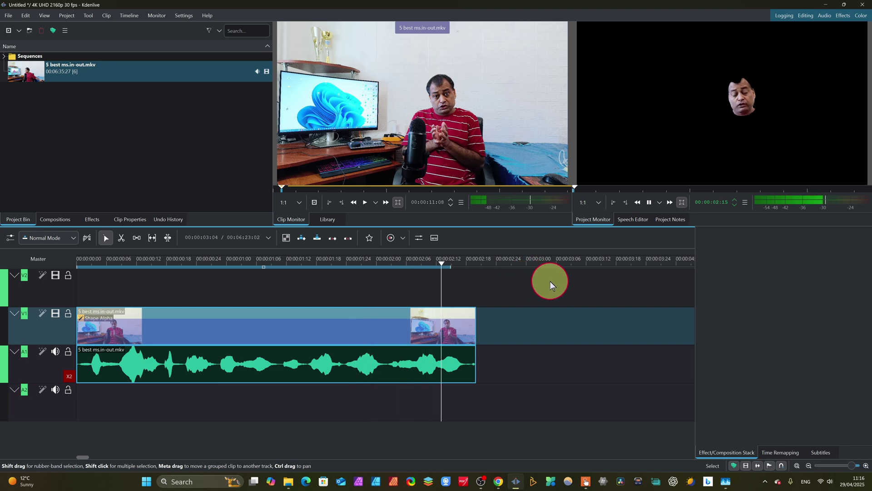
pyautogui.click(184, 293)
# Reopen mask 1 of the timeline clip for editing, start regenerating it and abort the generation
pyautogui.click(220, 357)
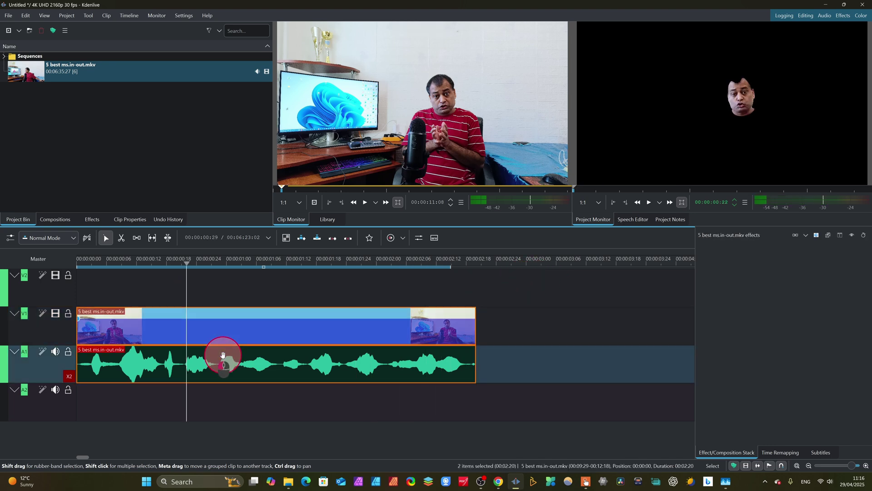
pyautogui.click(817, 234)
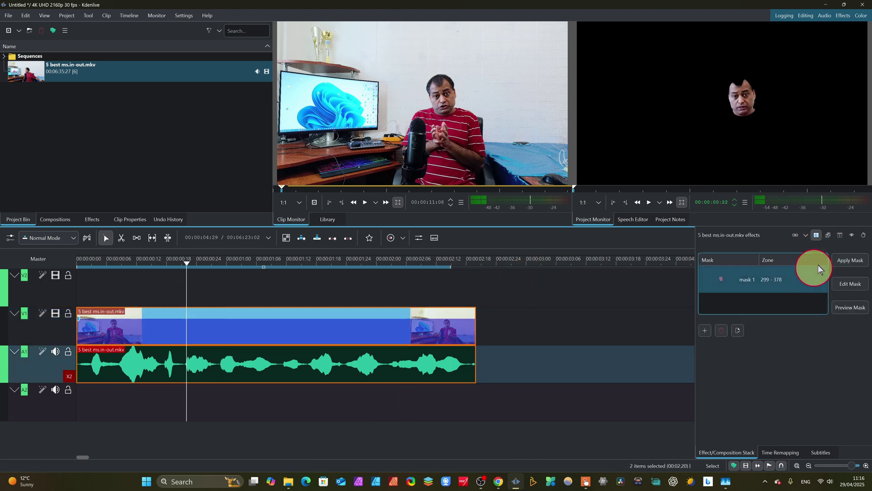
pyautogui.click(847, 287)
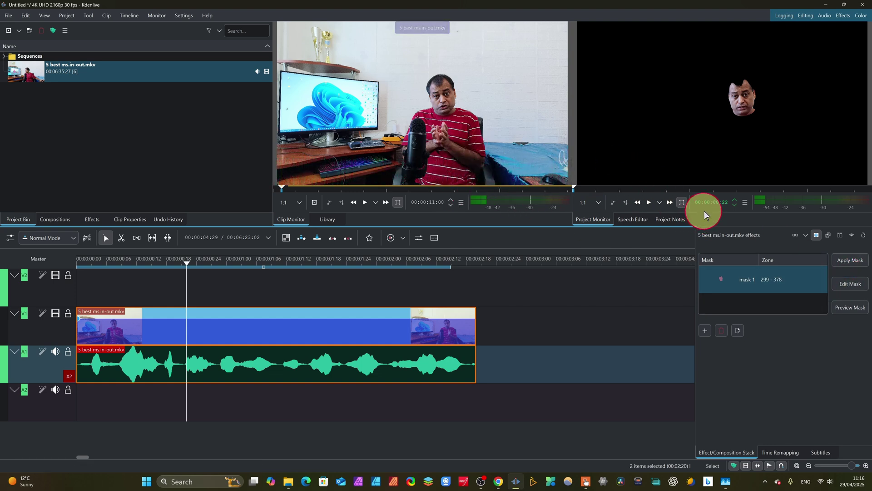
pyautogui.click(842, 284)
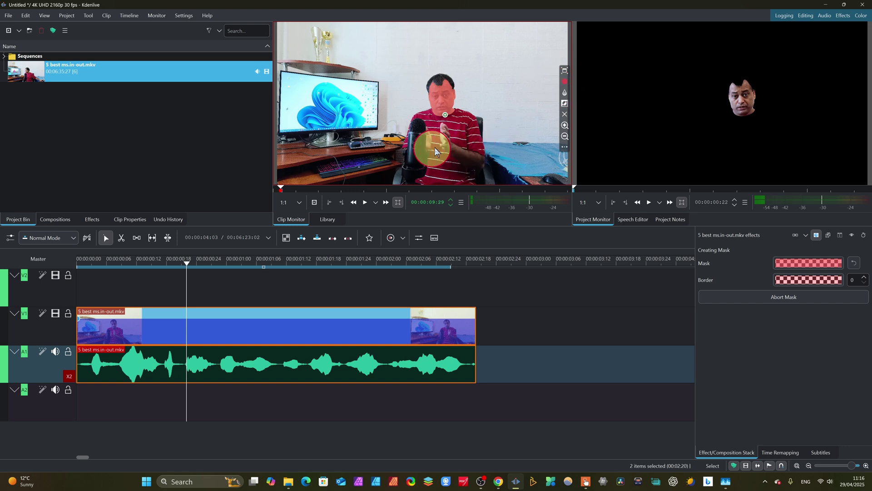
pyautogui.click(565, 82)
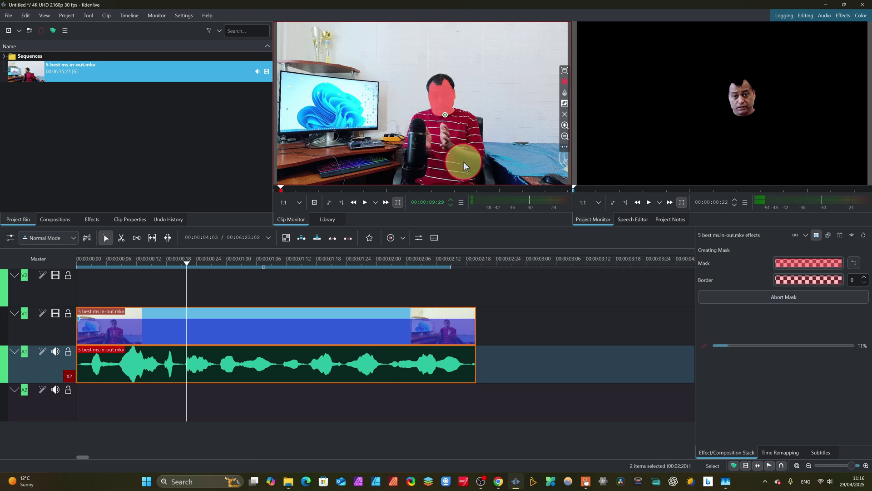
pyautogui.click(854, 298)
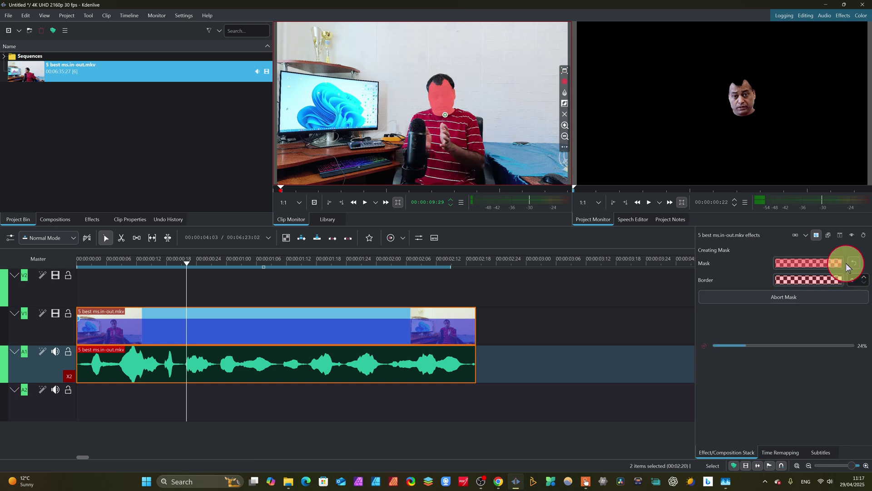
# Try new selection points on the man's shirt and return to the mask list without generating a mask
pyautogui.click(475, 162)
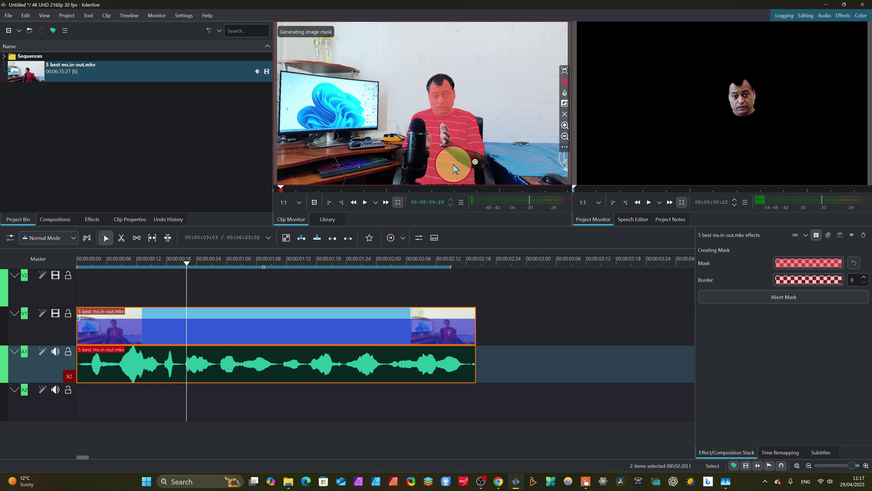
pyautogui.click(456, 135)
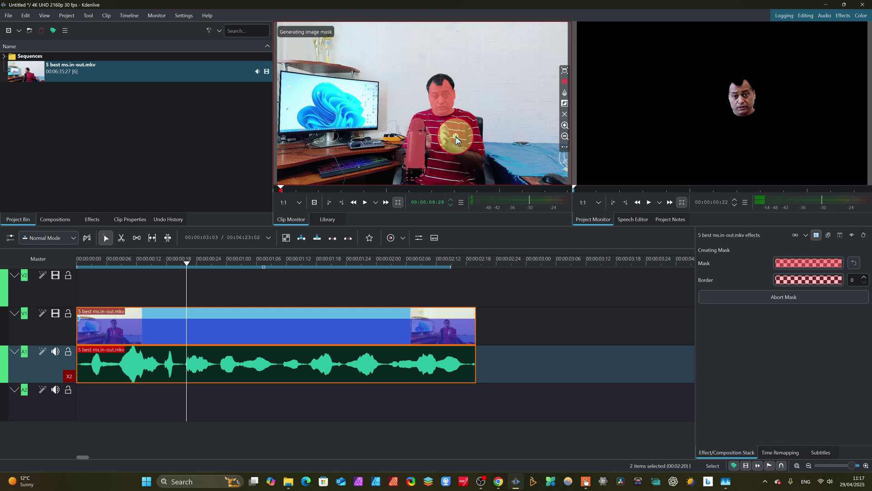
pyautogui.click(820, 235)
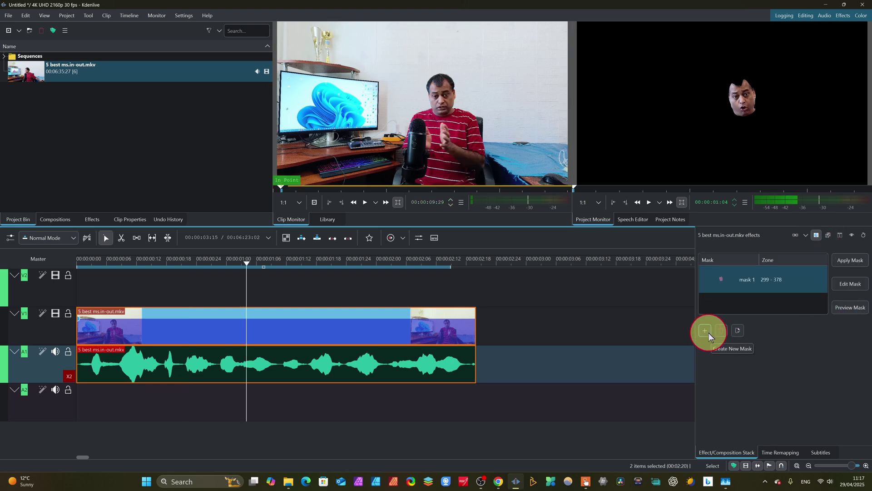
# Apply mask 1 to the clip a second time
pyautogui.click(837, 268)
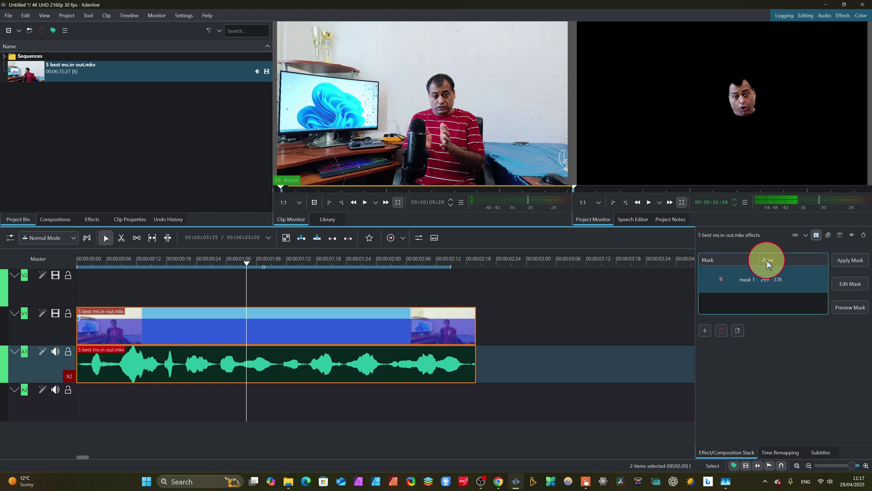
pyautogui.click(850, 262)
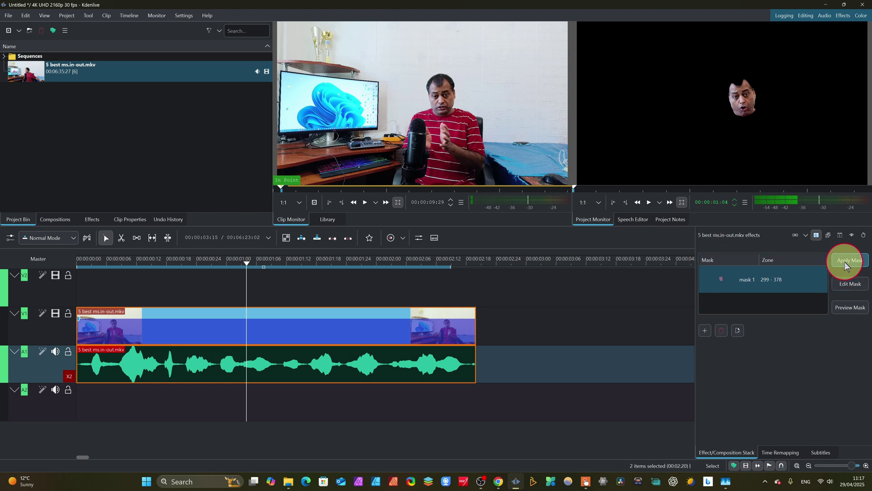
# Show the V1 clip's effect stack and enable Invert in the first Shape Alpha effect
pyautogui.click(811, 242)
pyautogui.click(337, 362)
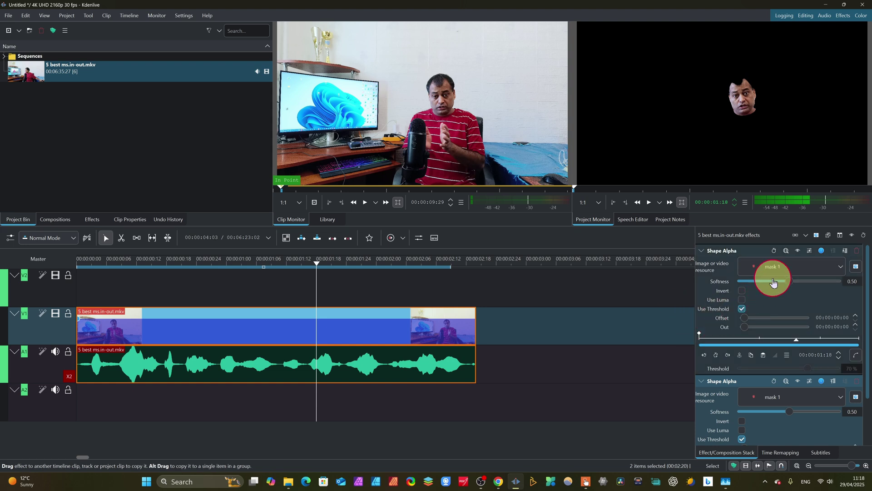
pyautogui.click(742, 291)
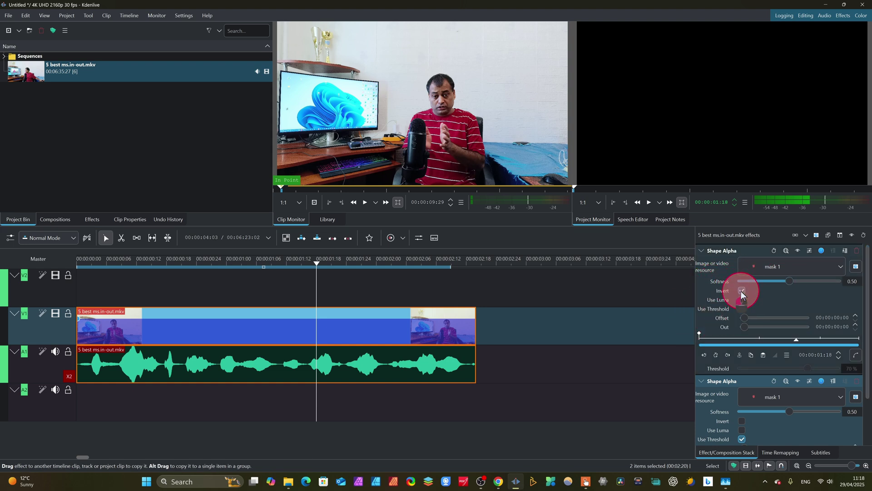
# Turn off Invert in the first Shape Alpha effect of the V1 clip and look through its effect stack
pyautogui.click(741, 291)
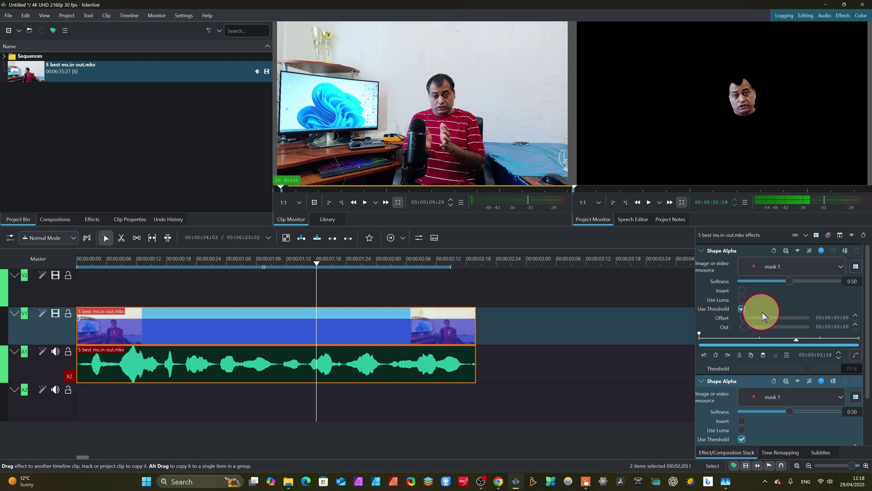
pyautogui.moveTo(869, 327); pyautogui.dragTo(863, 347)
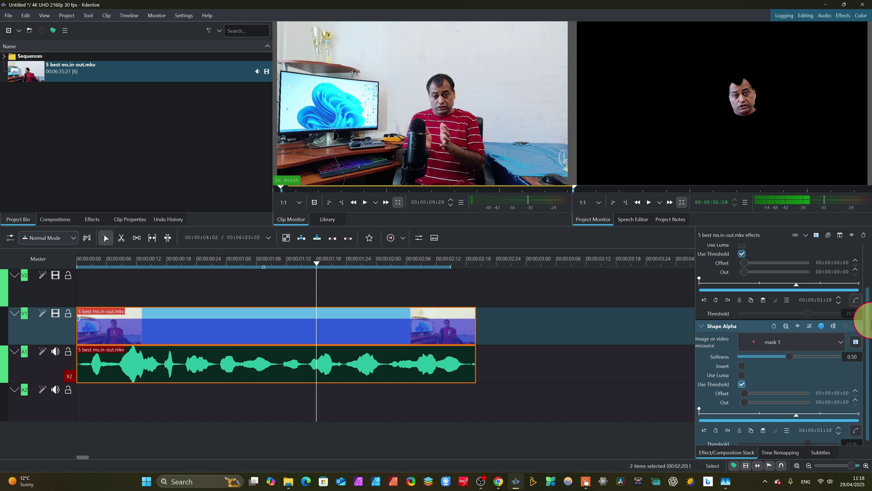
pyautogui.moveTo(869, 314); pyautogui.dragTo(858, 253)
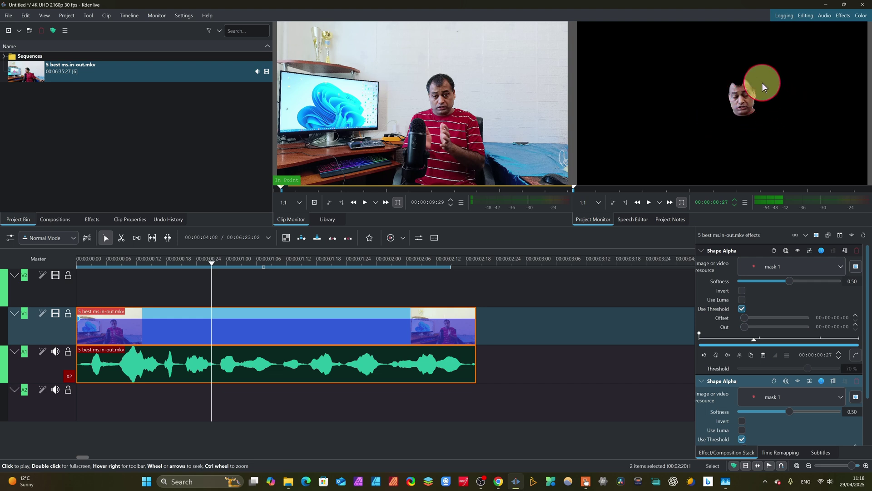
# Play the masked clip in the project monitor to check the mask on the man's face
pyautogui.click(205, 278)
pyautogui.click(649, 202)
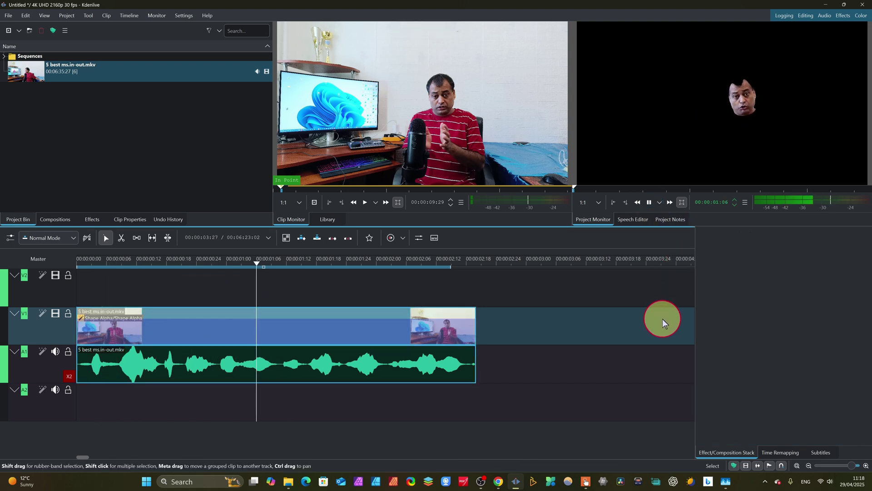
pyautogui.press('space')
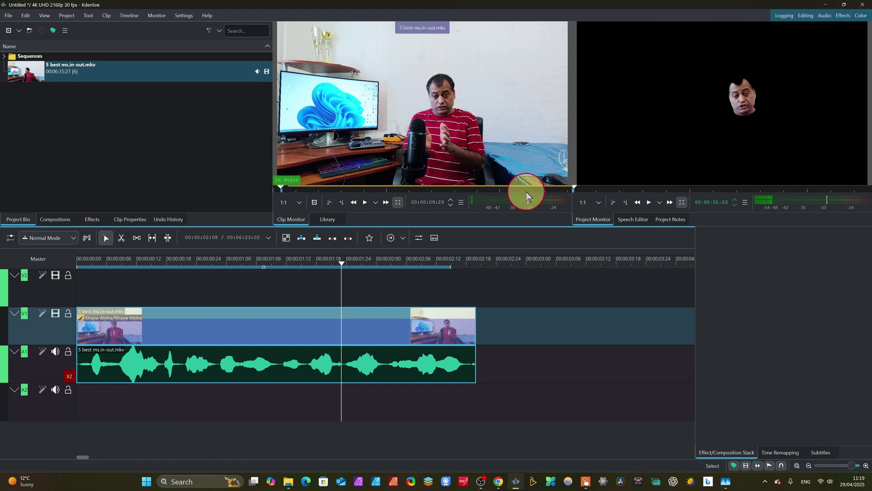
pyautogui.moveTo(460, 138)
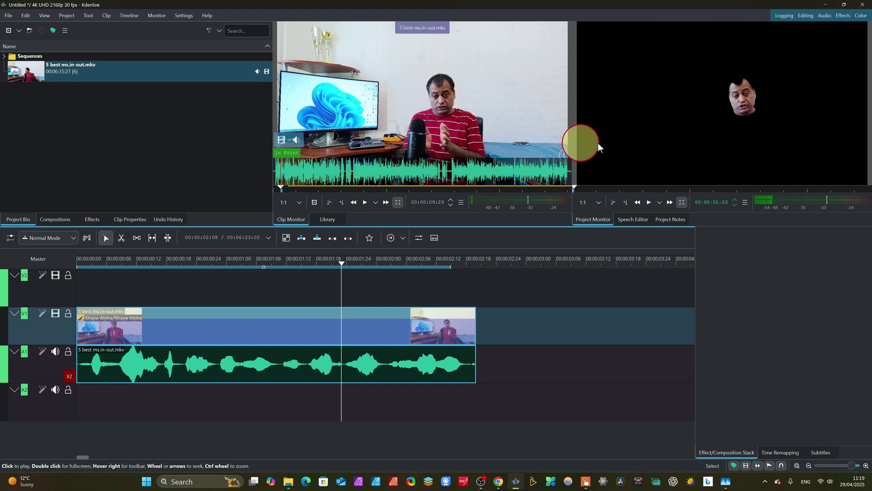
pyautogui.click(757, 106)
pyautogui.moveTo(757, 107); pyautogui.dragTo(748, 96)
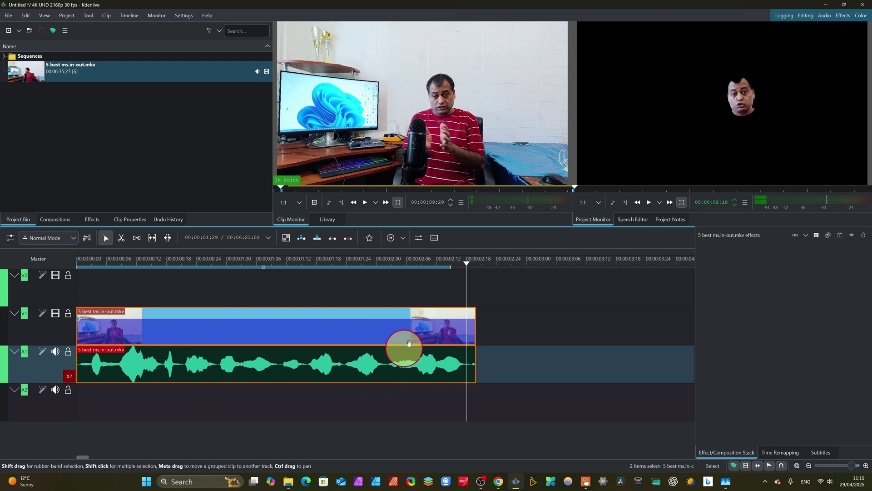
# Move the playhead back to 00:00:00:08 and show the mask list for the timeline clip
pyautogui.moveTo(464, 286); pyautogui.dragTo(130, 348)
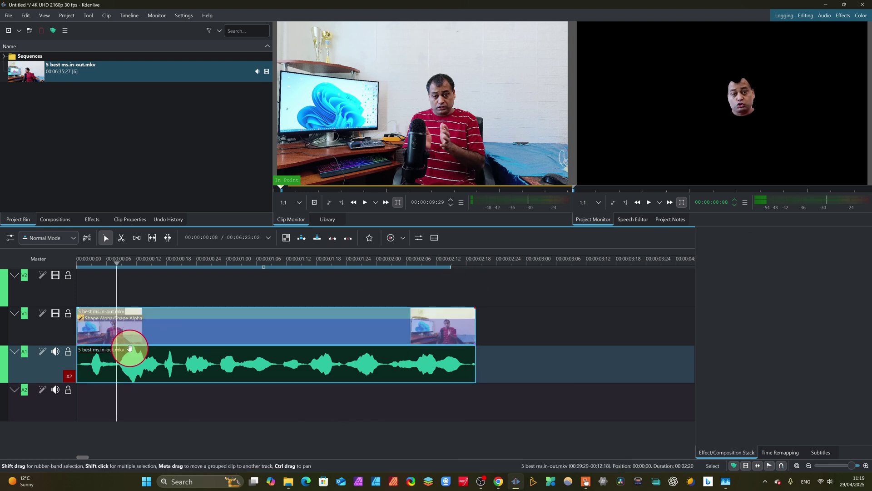
pyautogui.click(213, 375)
pyautogui.click(842, 242)
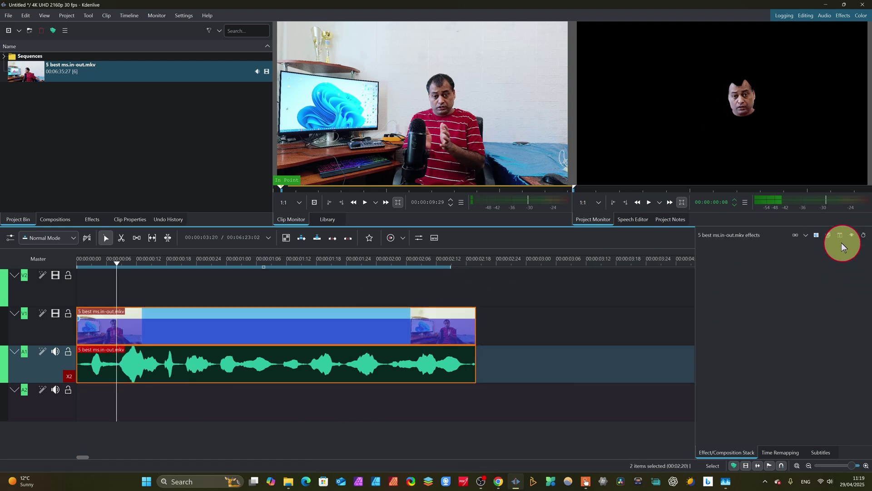
pyautogui.click(816, 236)
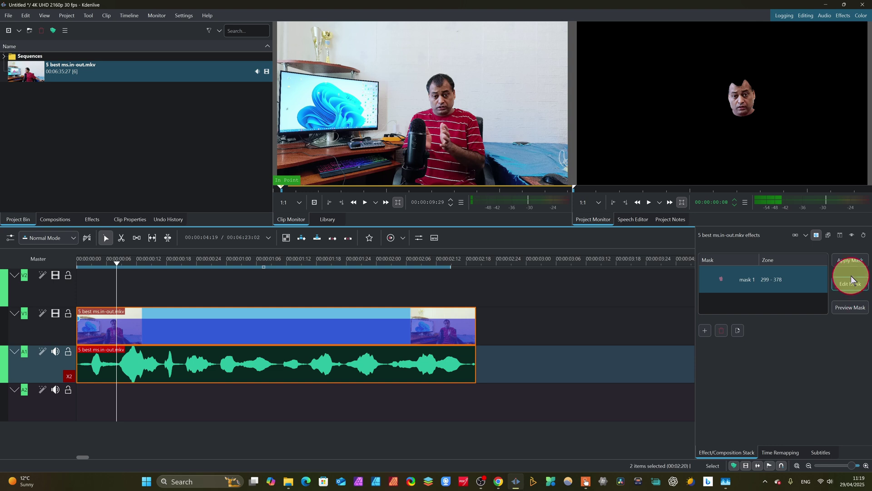
pyautogui.click(850, 261)
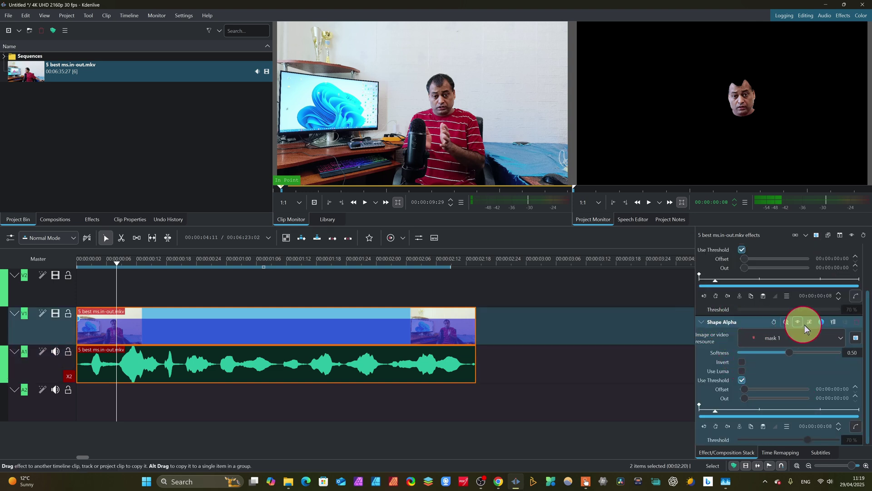
# Try Invert in the V1 clip's second Shape Alpha effect and switch it back off
pyautogui.click(739, 361)
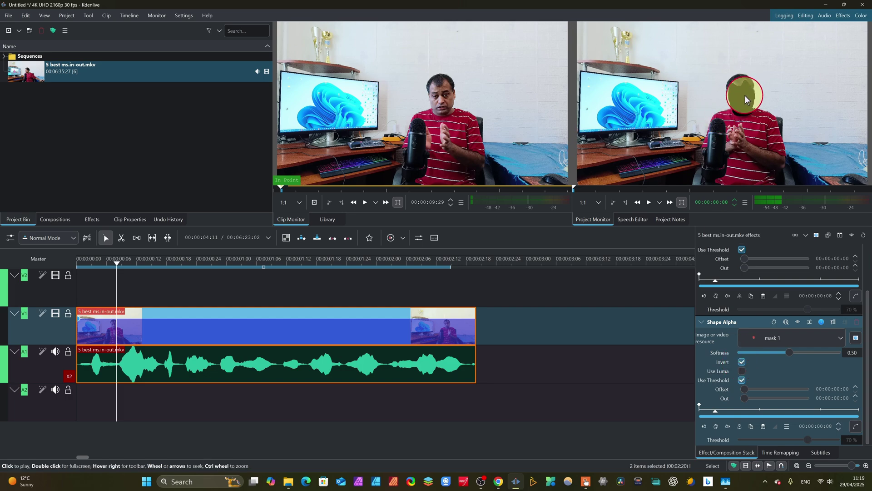
pyautogui.click(740, 364)
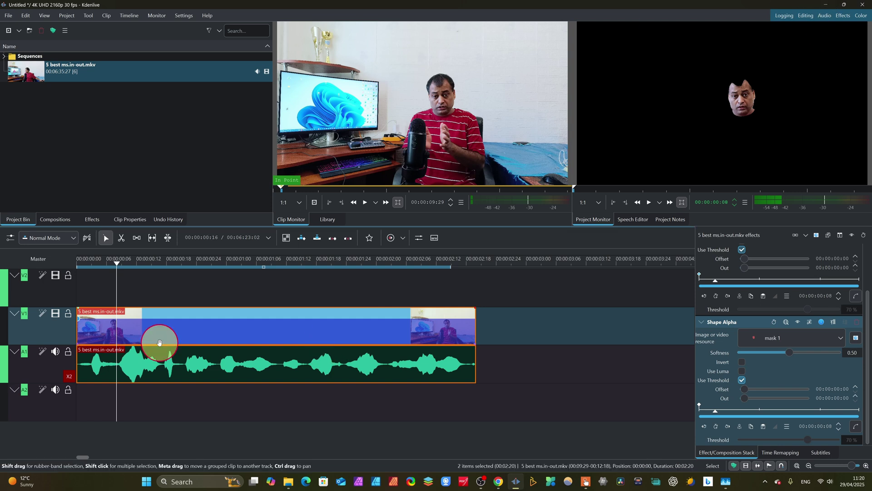
# Play the timeline from near the clip's start to review the isolated face, and stop at 00:00:01:18
pyautogui.press('space')
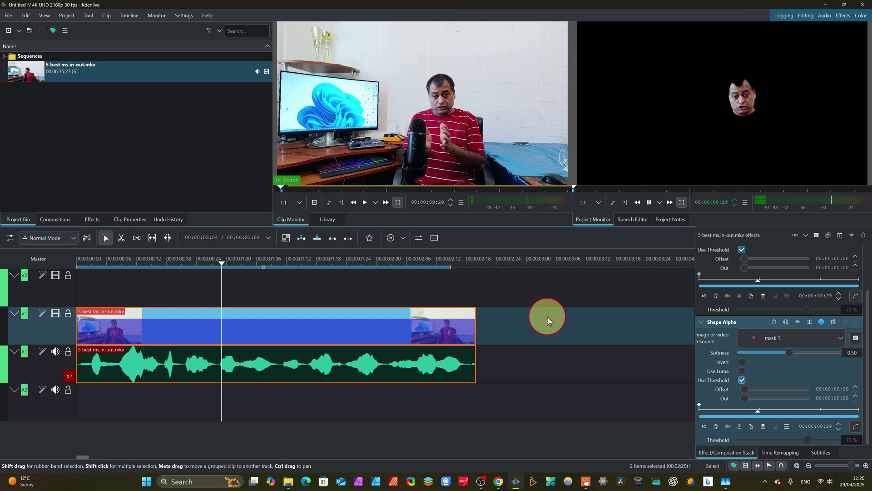
pyautogui.click(779, 138)
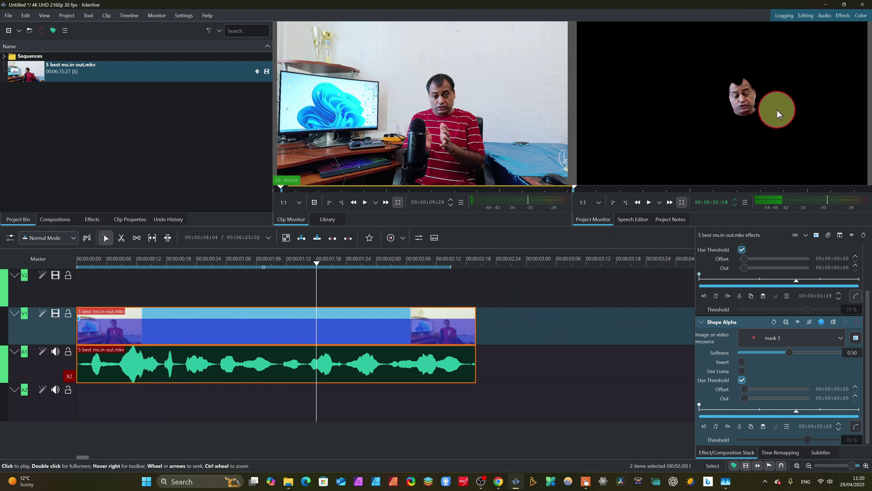
pyautogui.moveTo(425, 142)
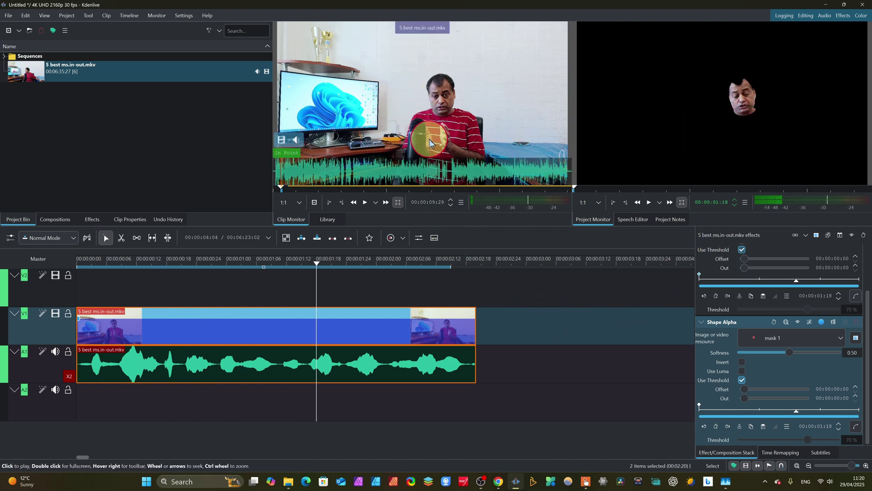